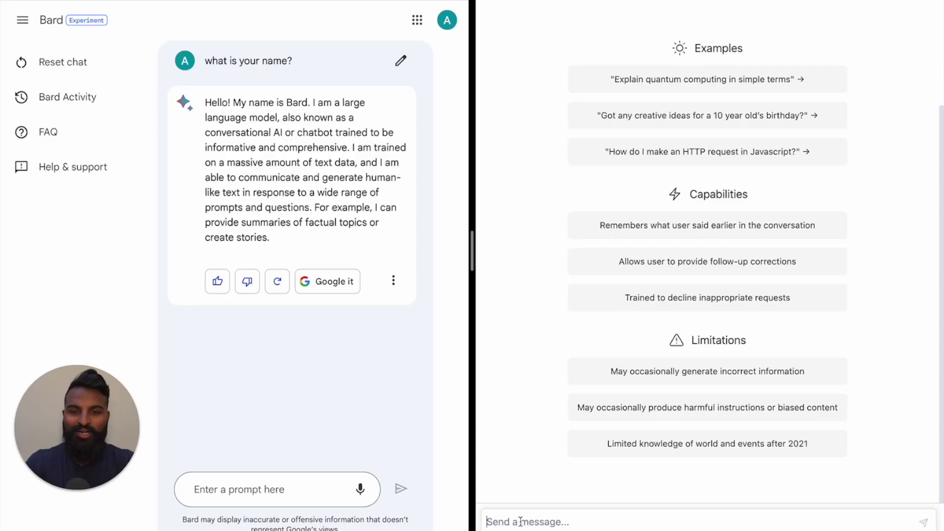
Ask ChatGPT 'what is your name?' to get the reply 'My name is ChatGPT.'
{"action": "type", "text": "what is"}
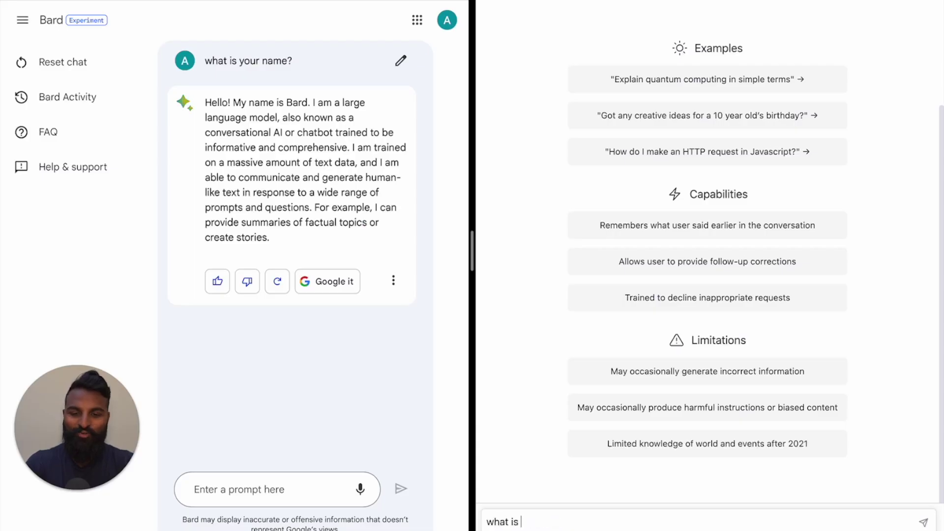
{"action": "type", "text": " your name?"}
{"action": "key", "text": "Return"}
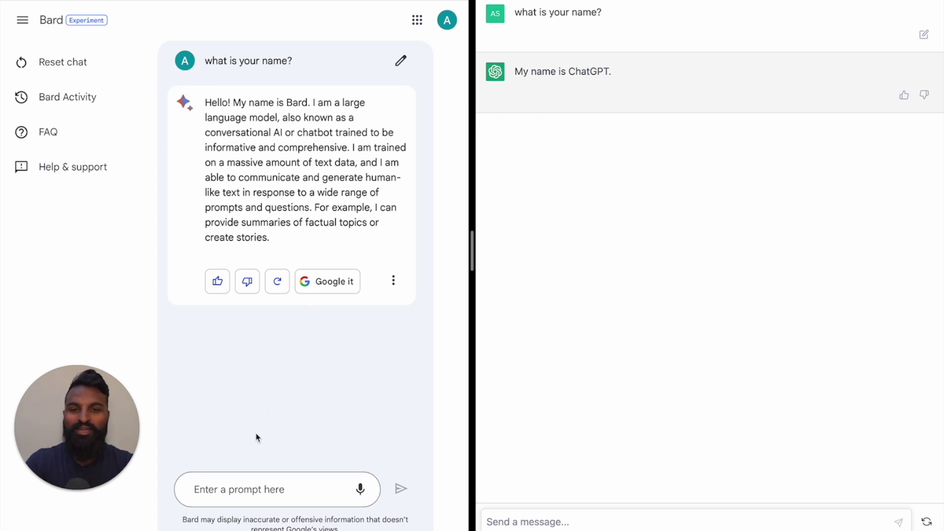
Send Bard the question 'What are common compute services in AWS?'
{"action": "left_click", "coordinate": [236, 499]}
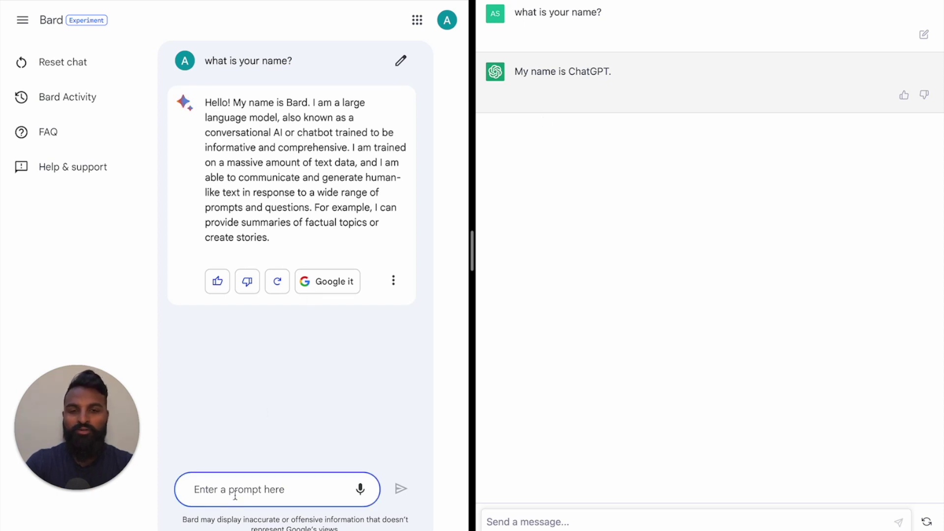
{"action": "type", "text": "What are common compute services in AWS?"}
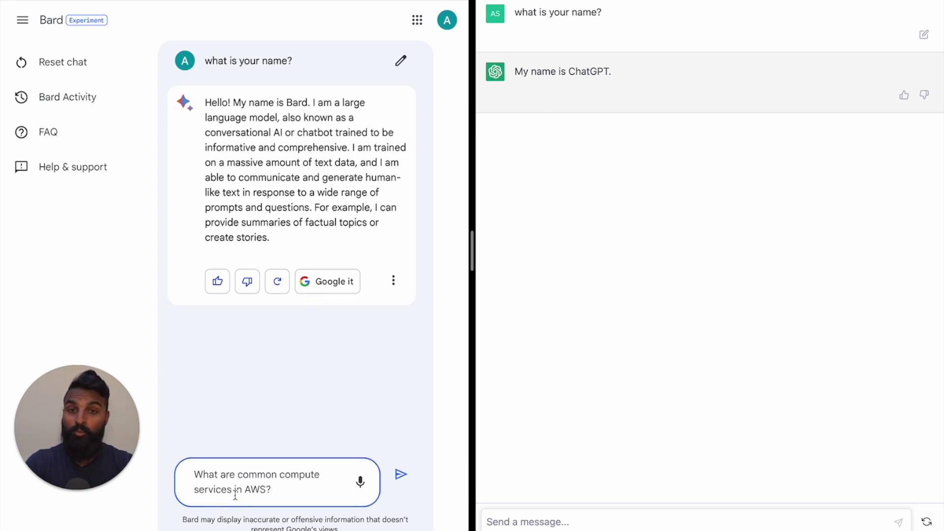
{"action": "key", "text": "Return"}
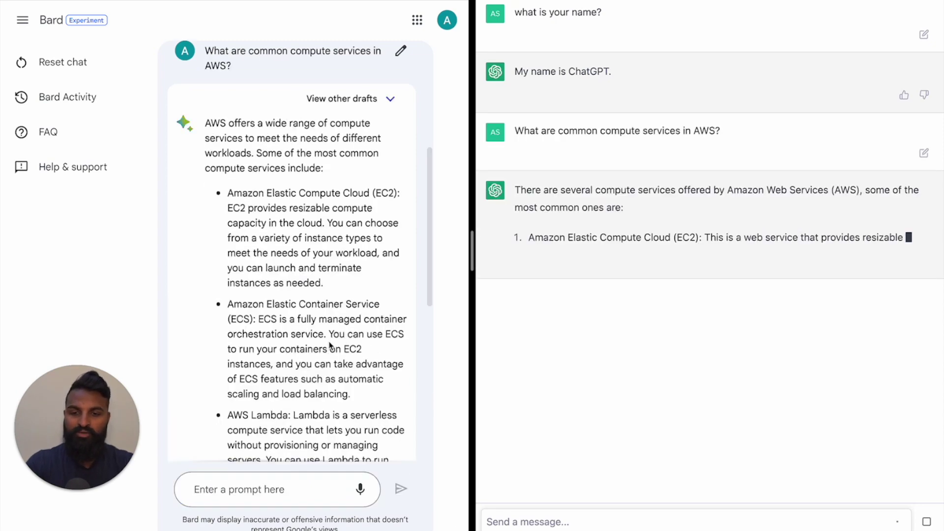
Scroll through both answers listing services such as EC2, ECS, Lambda and Batch
{"action": "scroll", "coordinate": [326, 343], "scroll_direction": "down", "scroll_amount": 3}
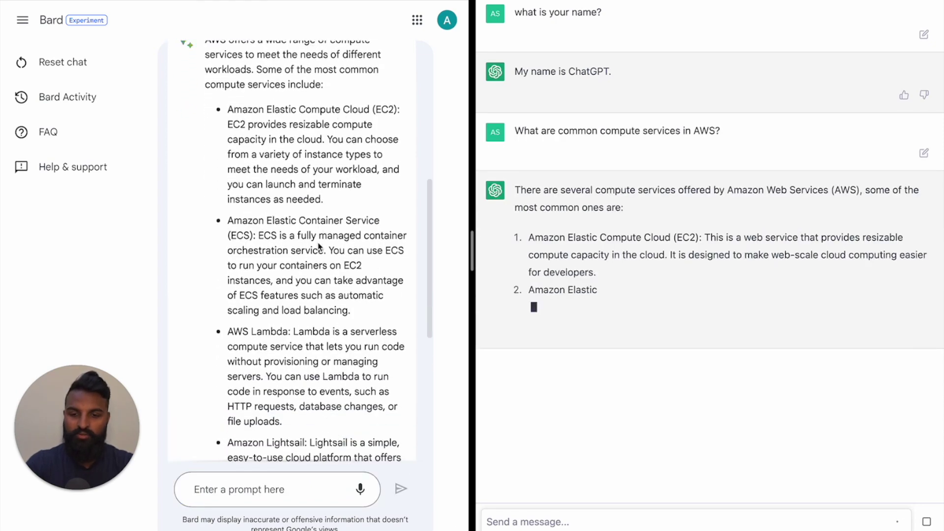
{"action": "scroll", "coordinate": [315, 262], "scroll_direction": "down", "scroll_amount": 2}
{"action": "scroll", "coordinate": [315, 261], "scroll_direction": "down", "scroll_amount": 4}
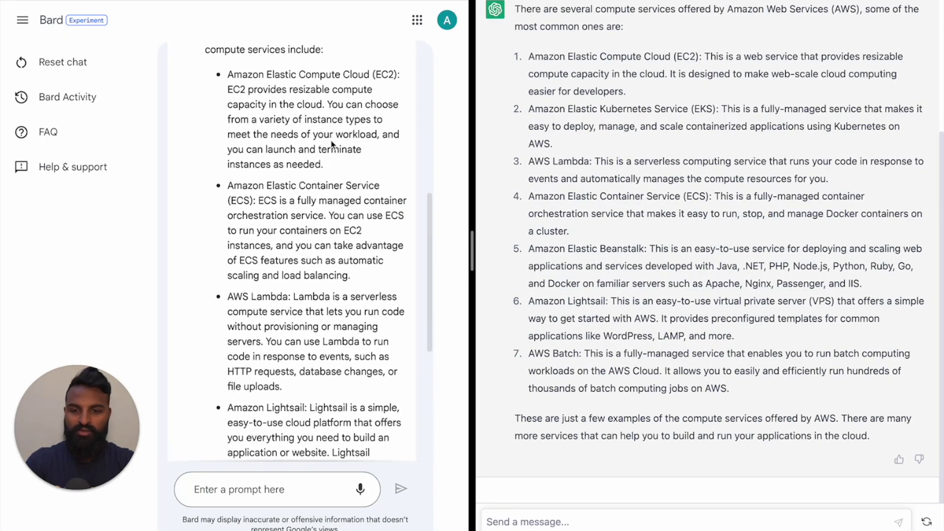
{"action": "scroll", "coordinate": [324, 281], "scroll_direction": "down", "scroll_amount": 3}
{"action": "scroll", "coordinate": [326, 348], "scroll_direction": "down", "scroll_amount": 3}
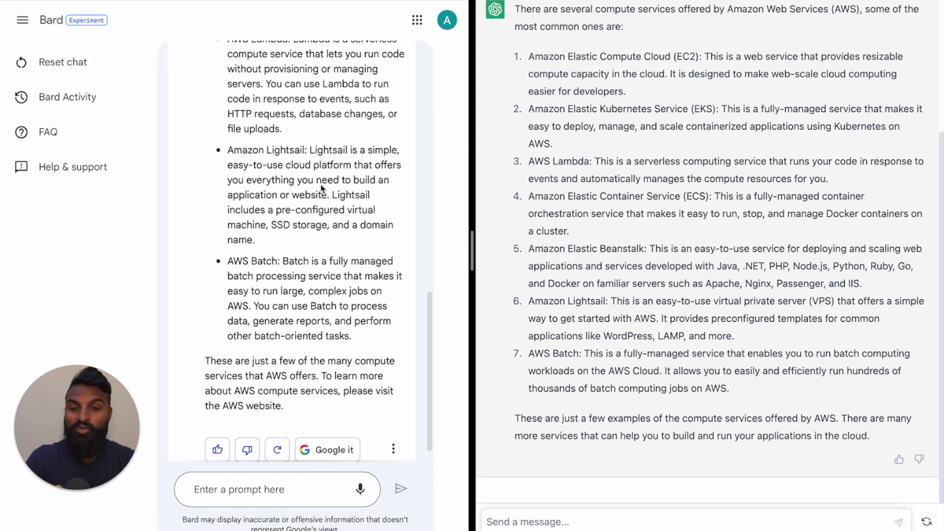
{"action": "scroll", "coordinate": [317, 141], "scroll_direction": "up", "scroll_amount": 3}
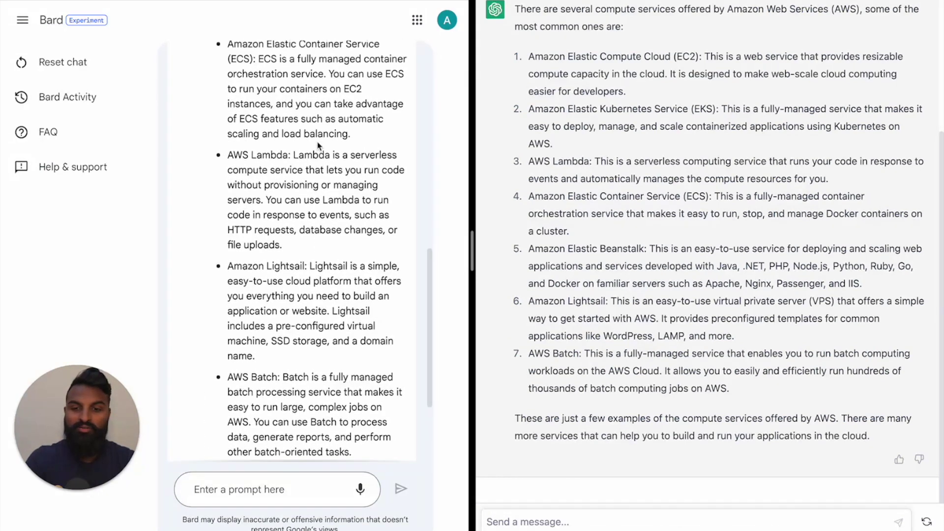
{"action": "scroll", "coordinate": [318, 141], "scroll_direction": "up", "scroll_amount": 4}
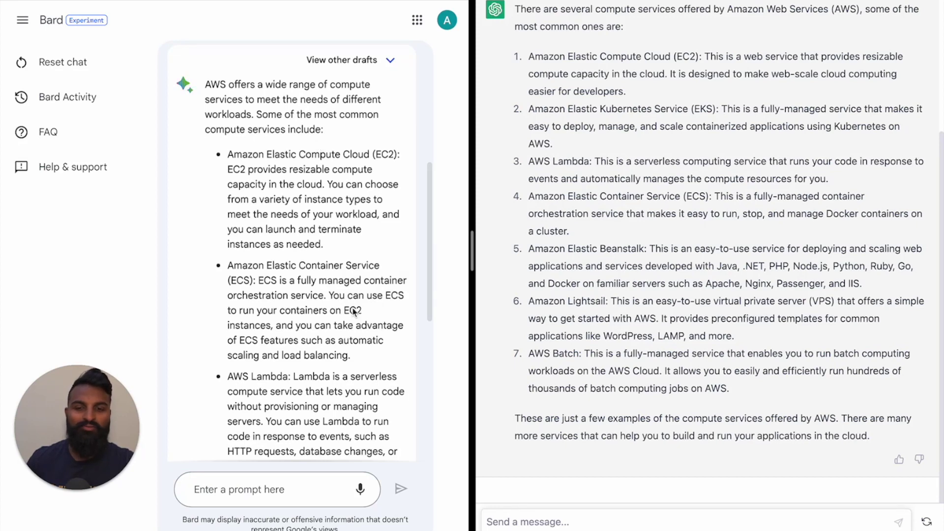
{"action": "scroll", "coordinate": [353, 311], "scroll_direction": "down", "scroll_amount": 7}
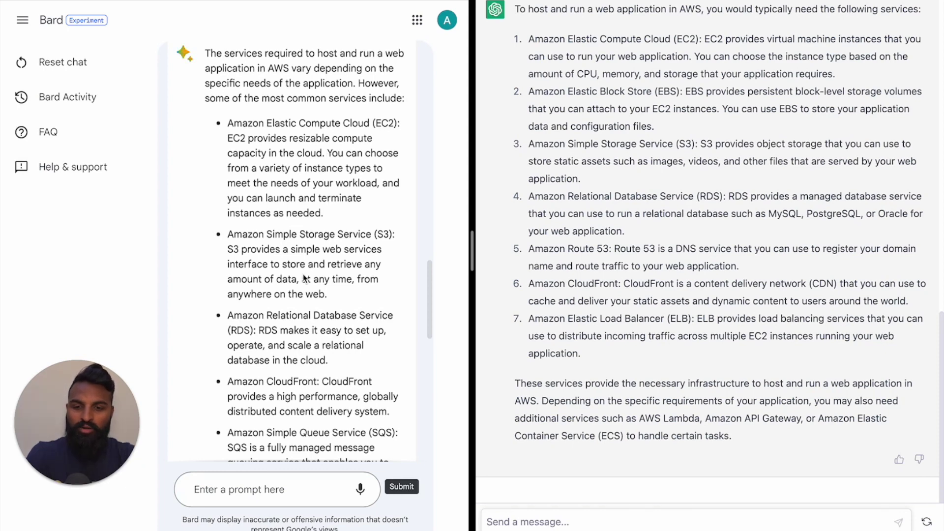
Scroll Bard's web-application hosting answer down to its Sources list
{"action": "scroll", "coordinate": [305, 279], "scroll_direction": "down", "scroll_amount": 1}
{"action": "scroll", "coordinate": [322, 215], "scroll_direction": "down", "scroll_amount": 2}
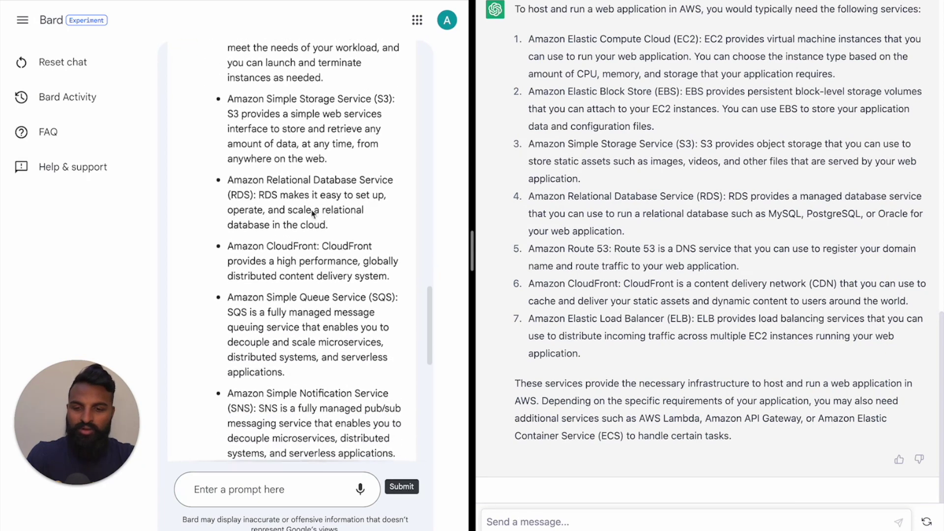
{"action": "scroll", "coordinate": [279, 261], "scroll_direction": "down", "scroll_amount": 1}
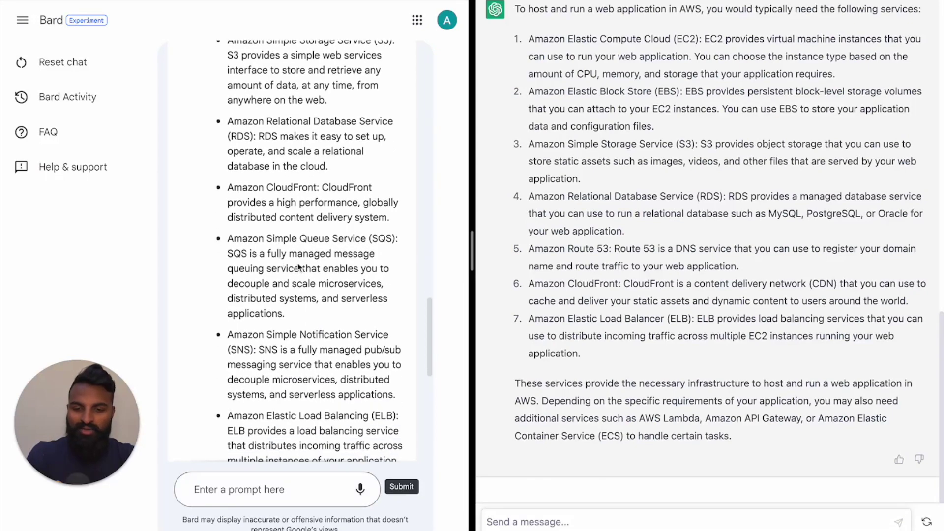
{"action": "scroll", "coordinate": [305, 377], "scroll_direction": "down", "scroll_amount": 2}
{"action": "scroll", "coordinate": [305, 376], "scroll_direction": "down", "scroll_amount": 2}
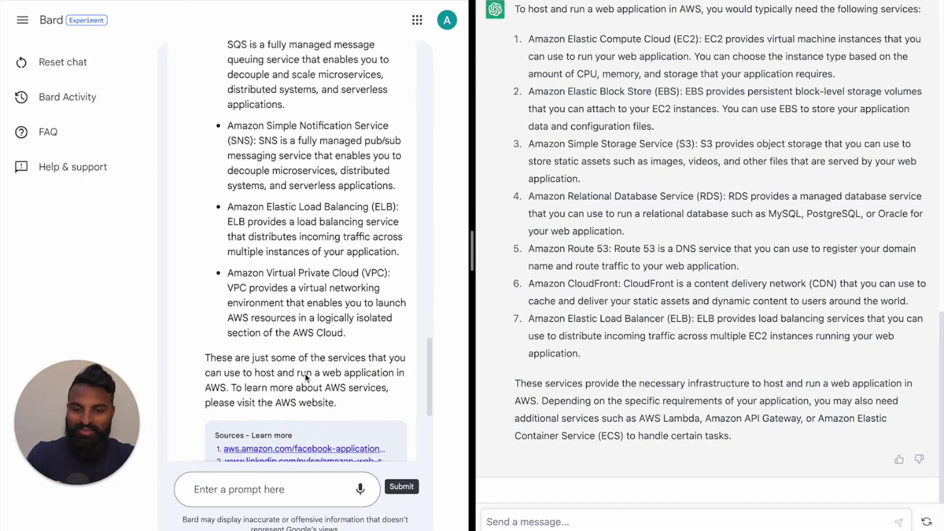
{"action": "scroll", "coordinate": [306, 378], "scroll_direction": "down", "scroll_amount": 2}
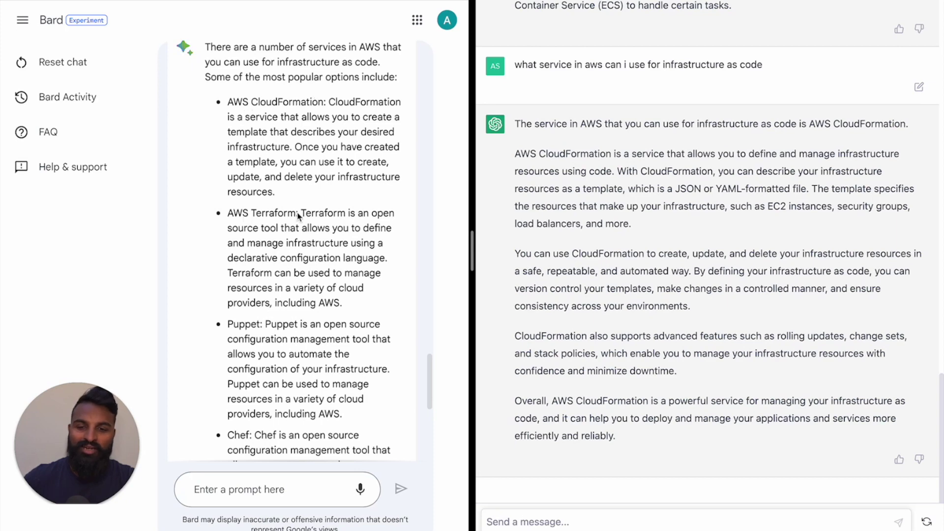
Scroll Bard's infrastructure-as-code tools and highlight CloudFormation in ChatGPT's answer
{"action": "scroll", "coordinate": [252, 332], "scroll_direction": "down", "scroll_amount": 2}
{"action": "scroll", "coordinate": [252, 336], "scroll_direction": "down", "scroll_amount": 3}
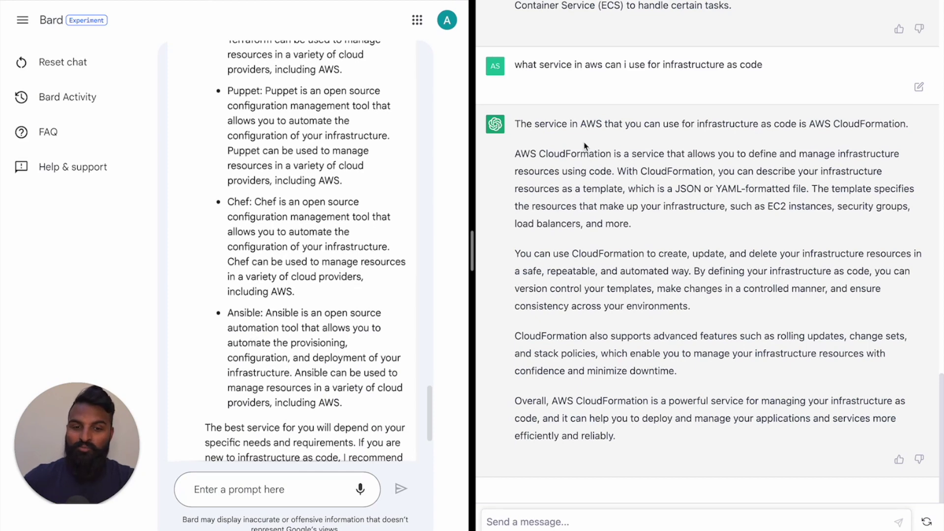
{"action": "double_click", "coordinate": [550, 338]}
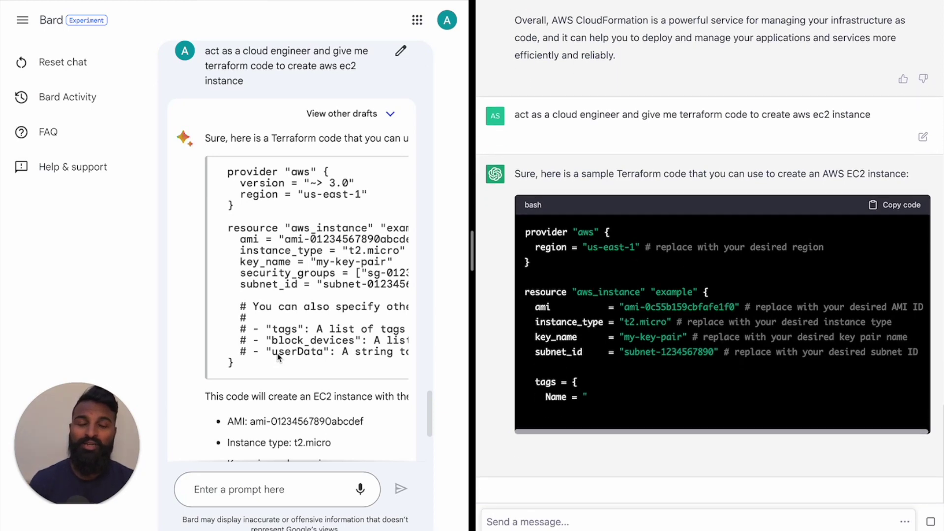
Select Bard's Terraform EC2 code block and scroll through both code answers
{"action": "scroll", "coordinate": [252, 236], "scroll_direction": "down", "scroll_amount": 1}
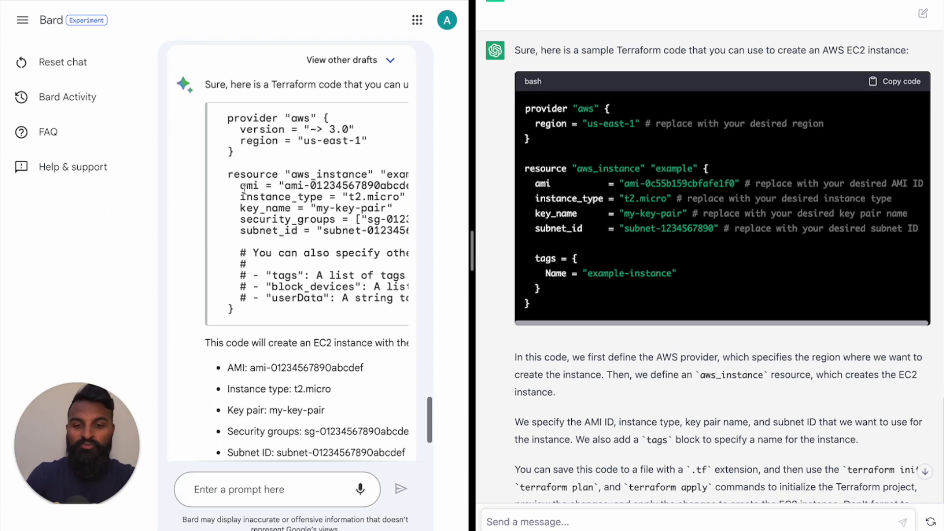
{"action": "left_click_drag", "start_coordinate": [227, 118], "coordinate": [234, 310]}
{"action": "scroll", "coordinate": [309, 305], "scroll_direction": "down", "scroll_amount": 3}
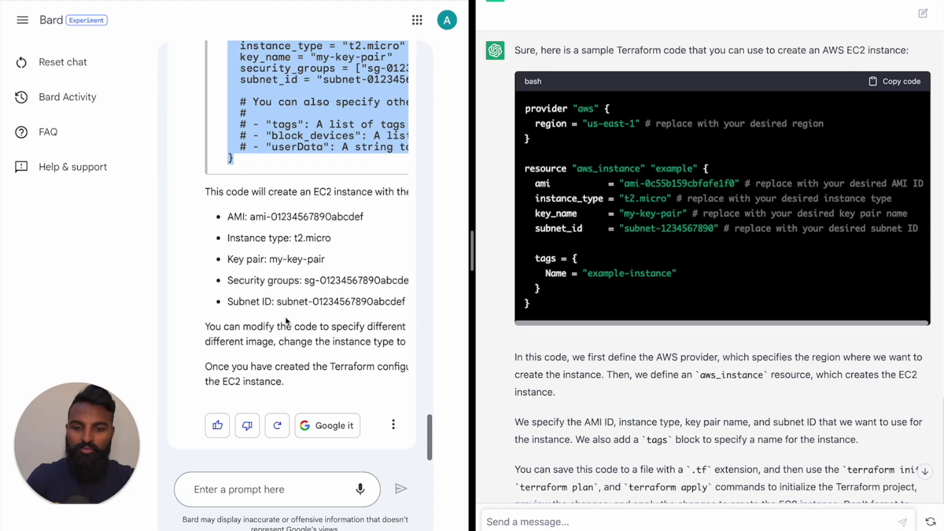
{"action": "scroll", "coordinate": [626, 315], "scroll_direction": "down", "scroll_amount": 1}
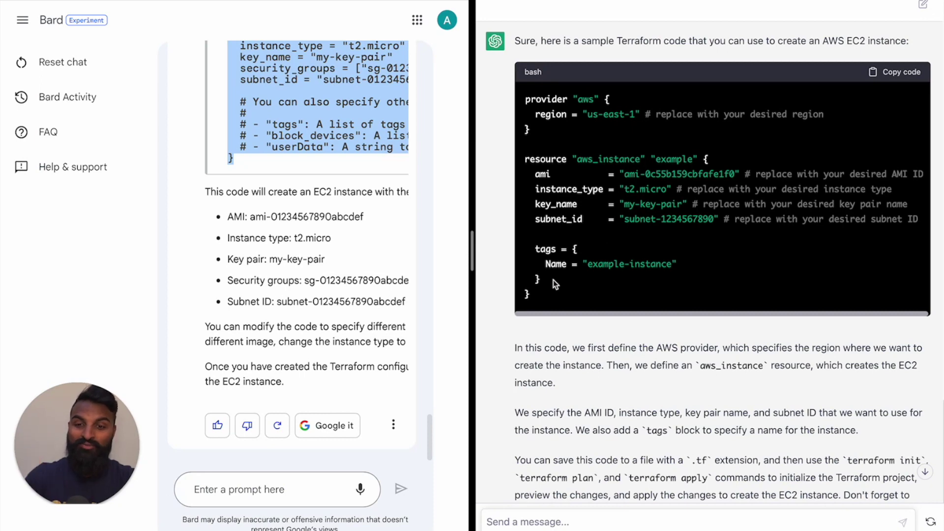
{"action": "scroll", "coordinate": [554, 280], "scroll_direction": "down", "scroll_amount": 3}
{"action": "scroll", "coordinate": [297, 211], "scroll_direction": "up", "scroll_amount": 3}
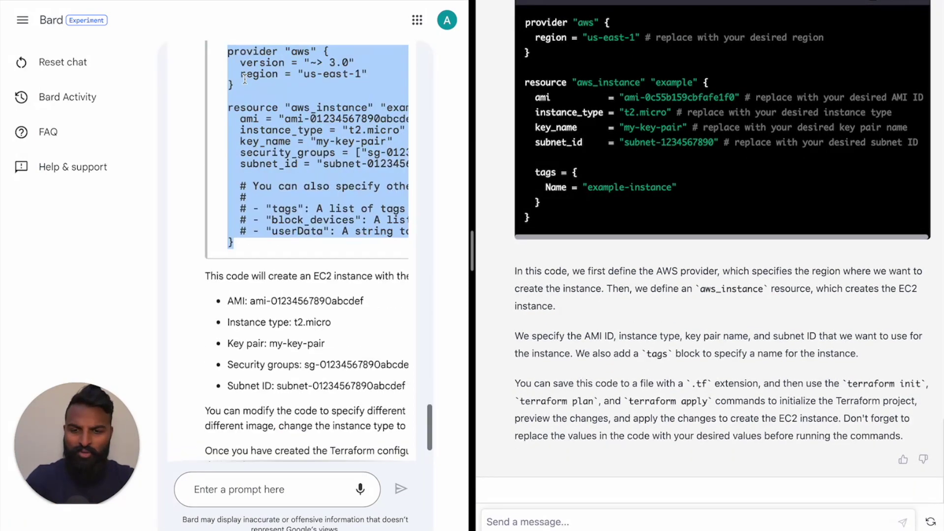
{"action": "left_click", "coordinate": [296, 212]}
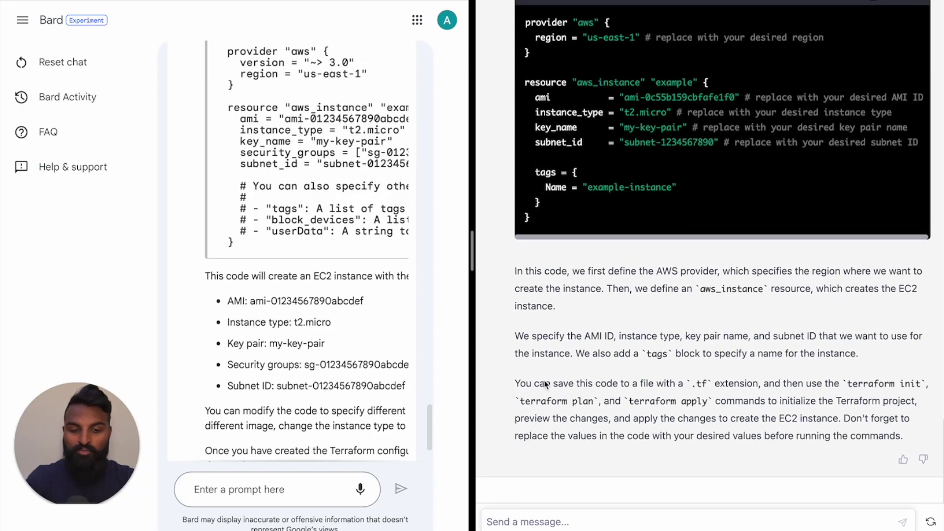
Highlight ChatGPT's .tf file and terraform init steps and Bard's security_groups line
{"action": "left_click_drag", "start_coordinate": [559, 404], "coordinate": [721, 403]}
{"action": "left_click_drag", "start_coordinate": [853, 385], "coordinate": [916, 386]}
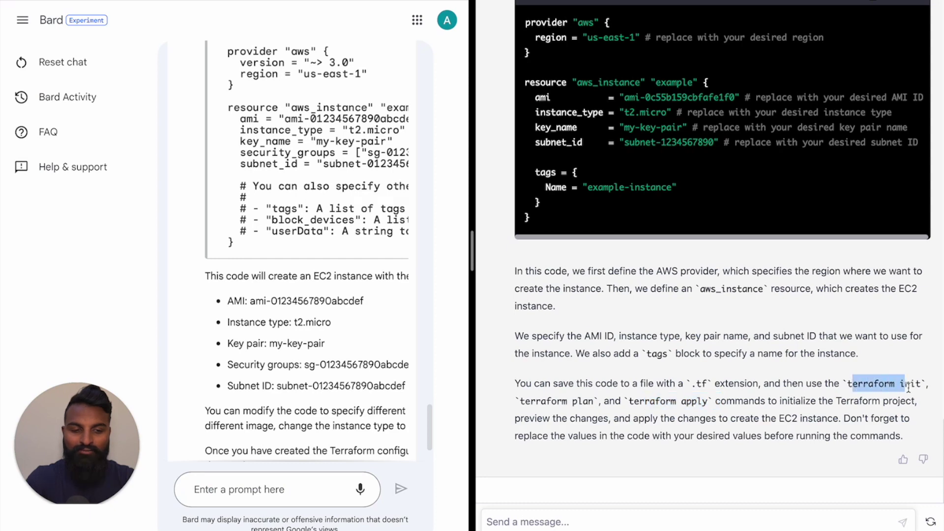
{"action": "left_click_drag", "start_coordinate": [564, 386], "coordinate": [708, 387]}
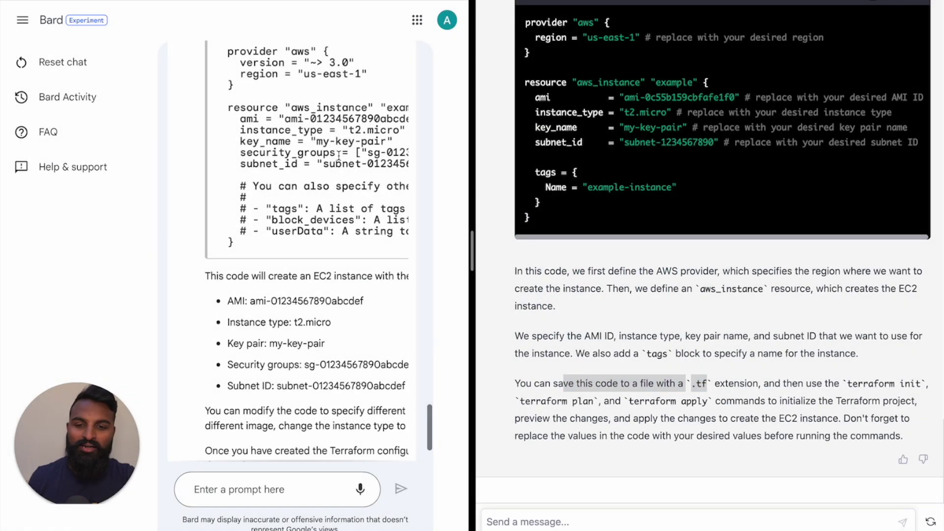
{"action": "left_click_drag", "start_coordinate": [339, 156], "coordinate": [226, 155]}
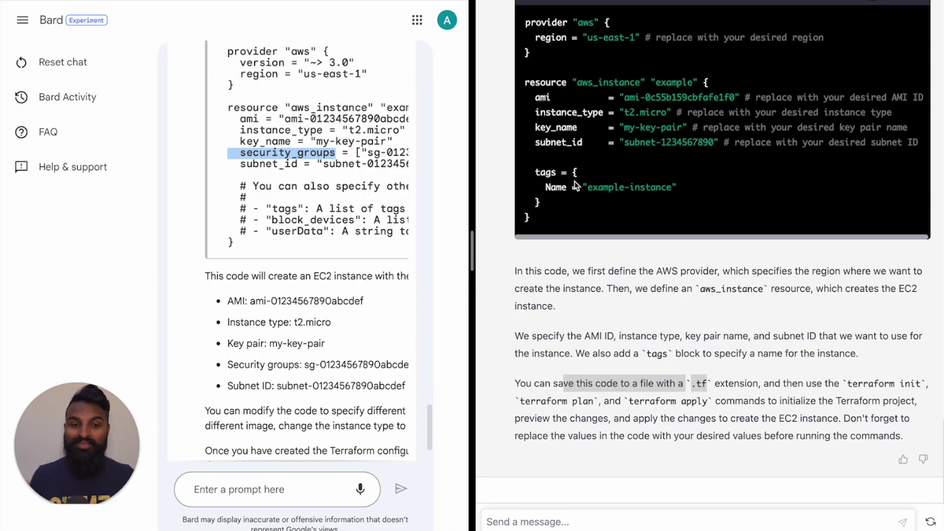
Copy ChatGPT's Terraform EC2 code block with its Copy code button
{"action": "scroll", "coordinate": [575, 186], "scroll_direction": "up", "scroll_amount": 1}
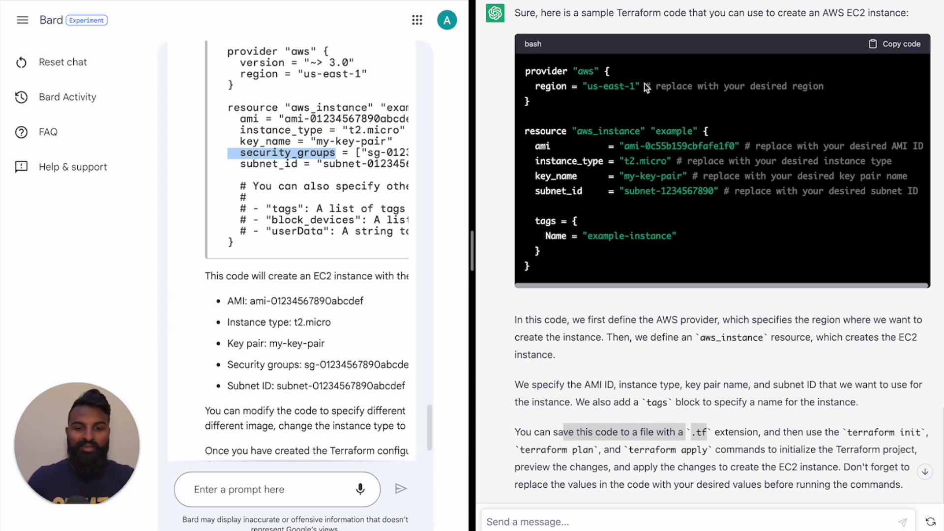
{"action": "left_click", "coordinate": [906, 47]}
{"action": "left_click", "coordinate": [906, 48]}
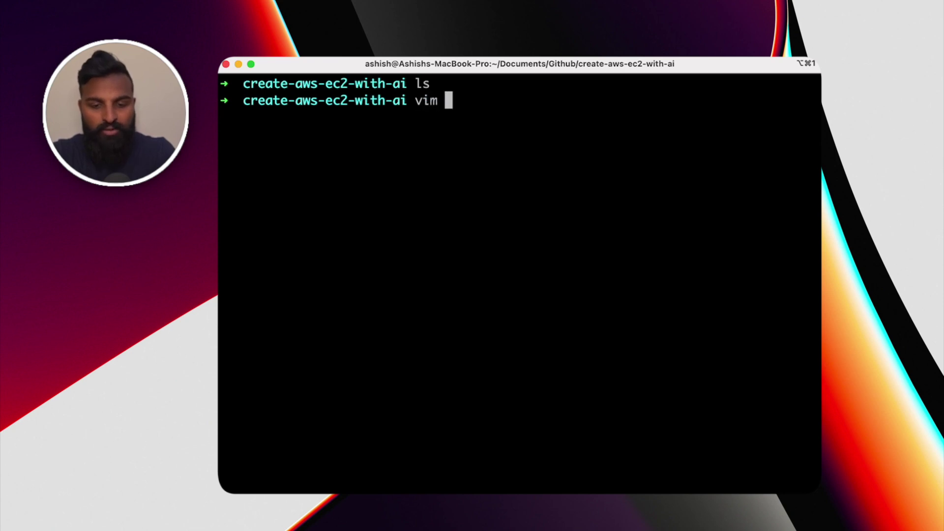
Save Bard's Terraform code in vim as bart.tf
{"action": "type", "text": "bart.tf"}
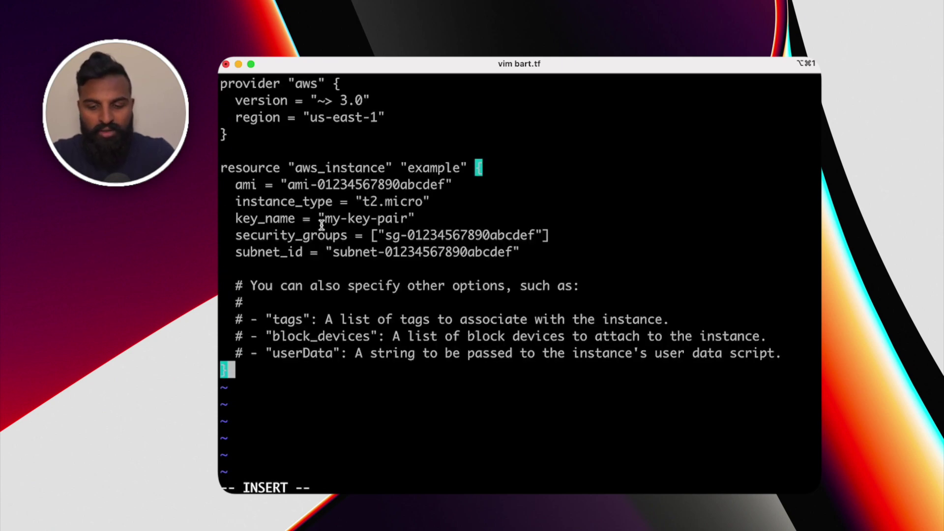
{"action": "key", "text": "Escape"}
{"action": "type", "text": ":wq"}
{"action": "key", "text": "Return"}
Save ChatGPT's code as chatgpt.tf, then run terraform and find it isn't installed
{"action": "type", "text": "vim chatgpt.tf"}
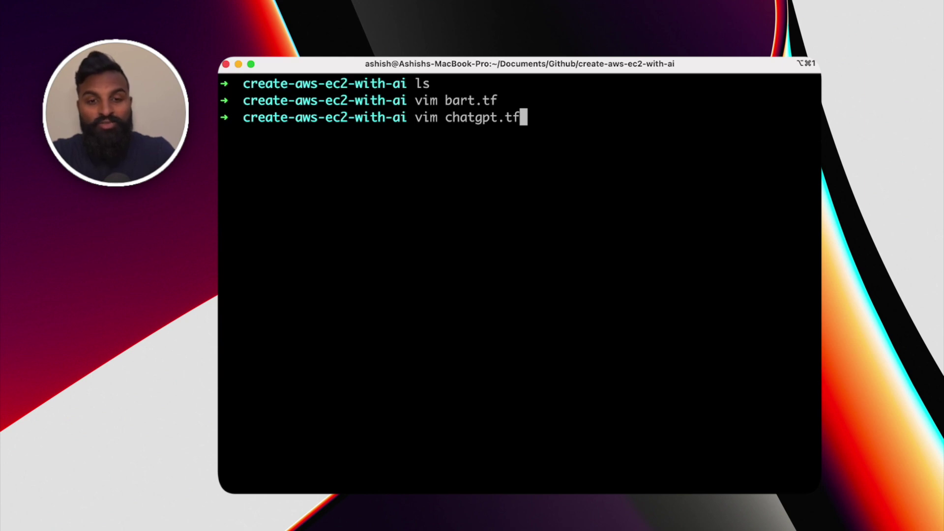
{"action": "key", "text": "Return"}
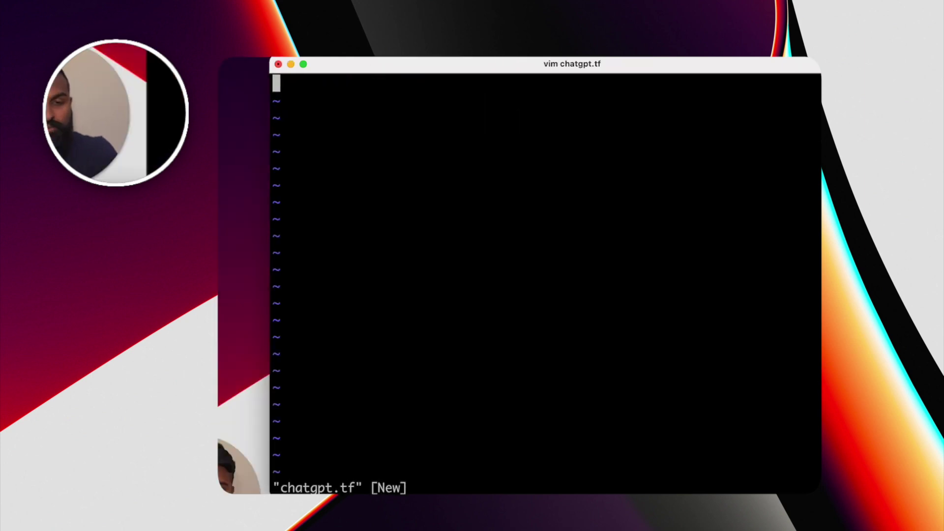
{"action": "key", "text": "i"}
{"action": "key", "text": "super+v"}
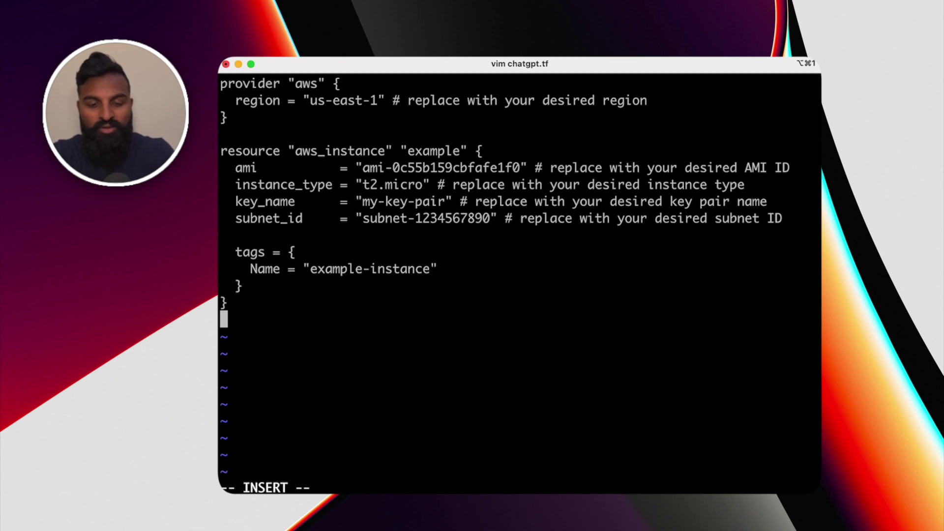
{"action": "key", "text": "Escape"}
{"action": "type", "text": ":wq"}
{"action": "key", "text": "Return"}
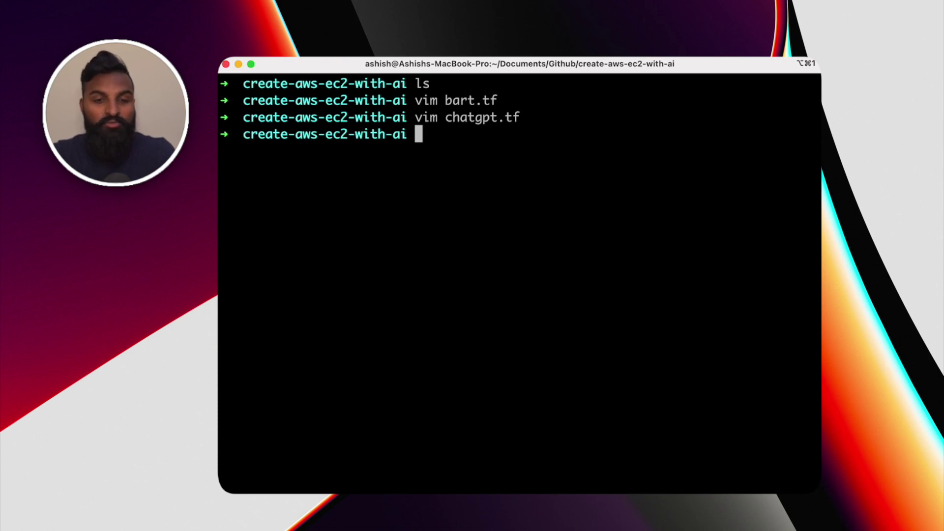
{"action": "type", "text": "terrafor"}
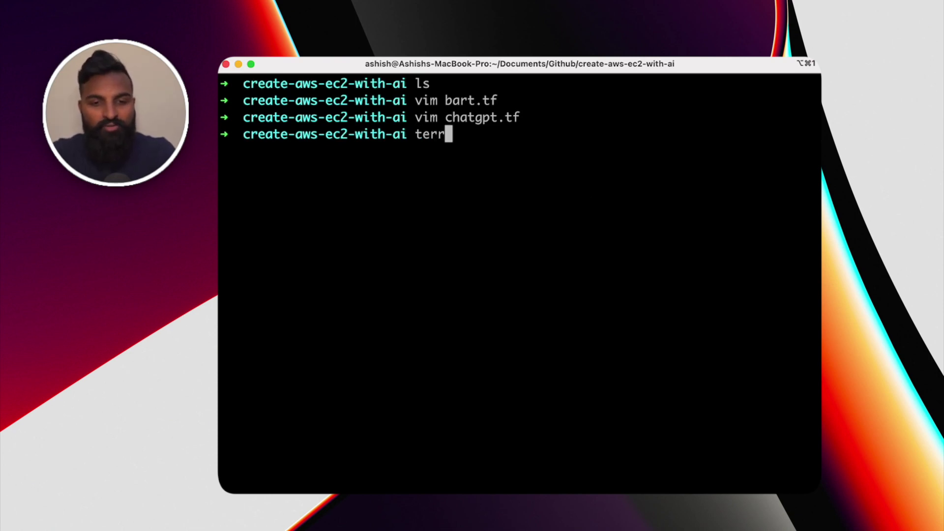
{"action": "type", "text": "m"}
{"action": "key", "text": "Return"}
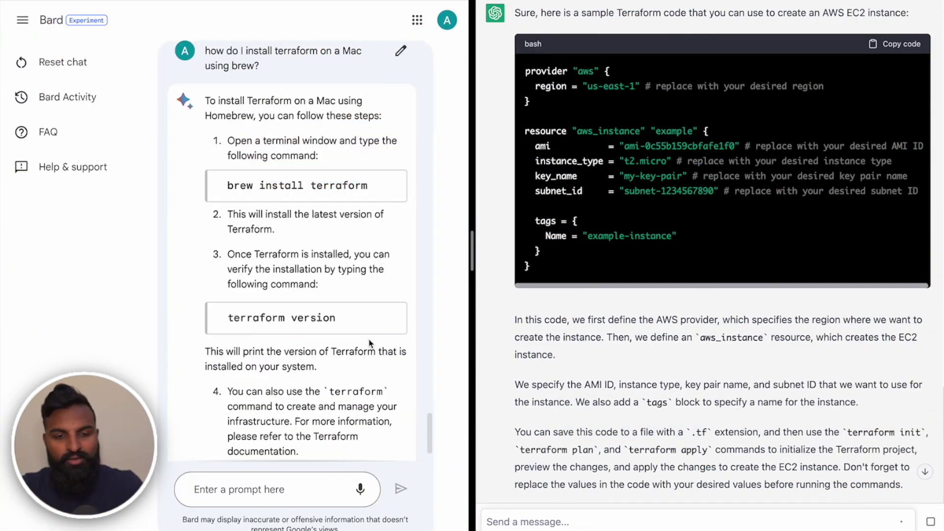
Scroll to read the brew install steps for Terraform on Mac
{"action": "scroll", "coordinate": [370, 343], "scroll_direction": "down", "scroll_amount": 1}
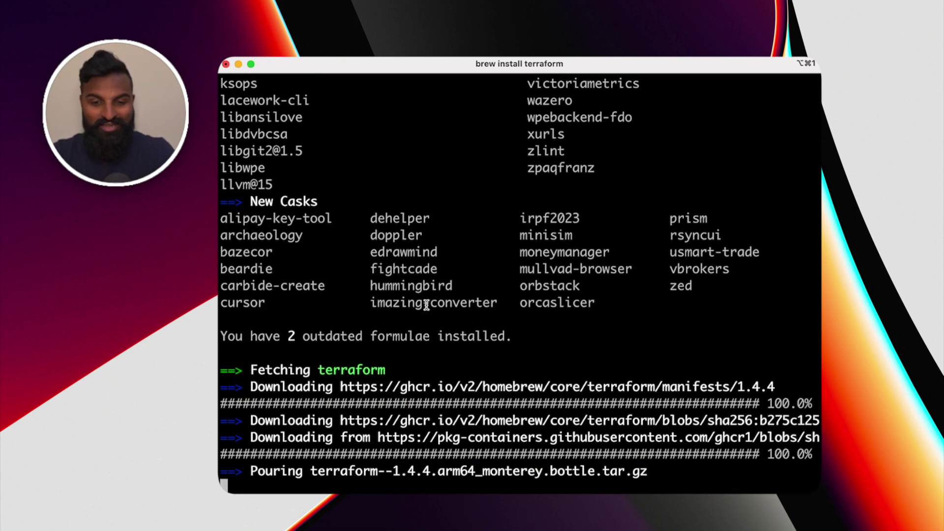
Confirm Terraform v1.4.3-dev, clear the terminal, and list bart.tf and chatgpt.tf
{"action": "type", "text": "terraform --version"}
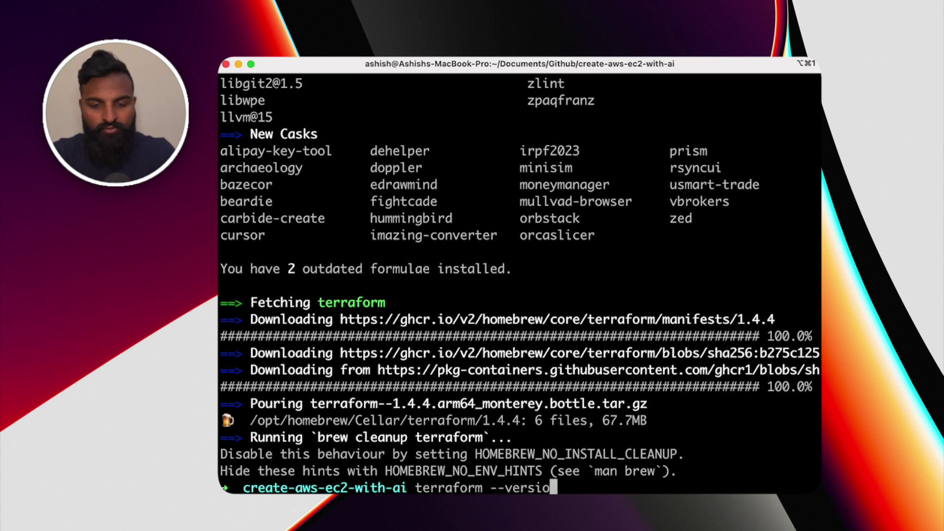
{"action": "key", "text": "Return"}
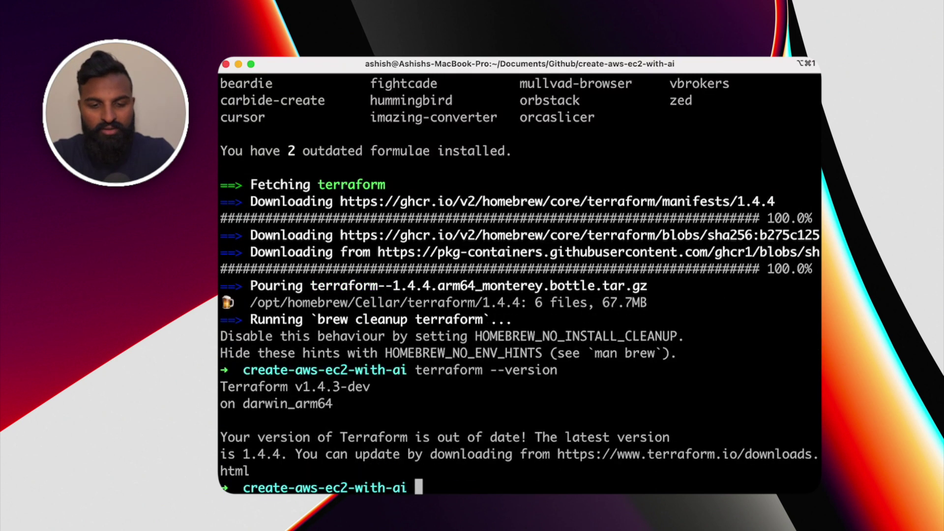
{"action": "key", "text": "ctrl+l"}
{"action": "key", "text": "Up"}
{"action": "key", "text": "Up"}
{"action": "key", "text": "Down"}
{"action": "key", "text": "Down"}
{"action": "type", "text": "ls"}
{"action": "key", "text": "Return"}
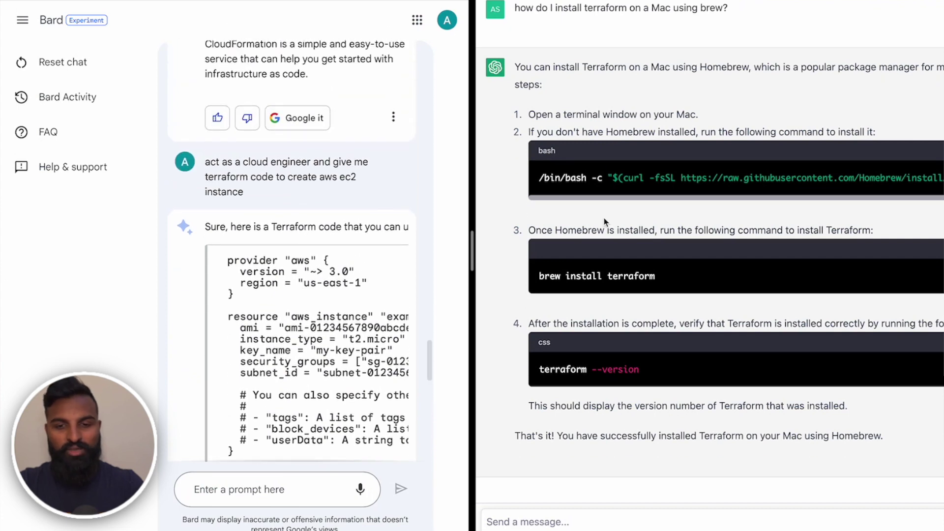
Scroll the ChatGPT pane back to its Terraform EC2 code block
{"action": "scroll", "coordinate": [619, 225], "scroll_direction": "up", "scroll_amount": 10}
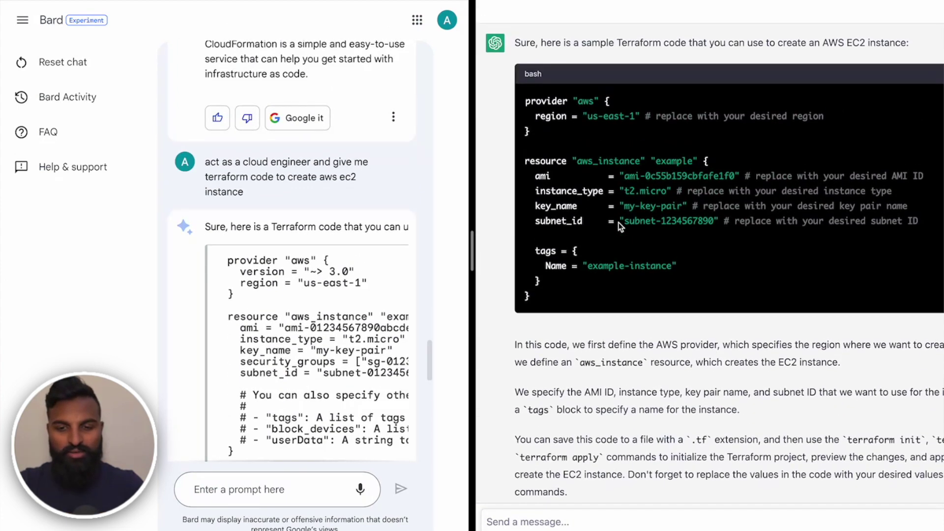
{"action": "scroll", "coordinate": [618, 222], "scroll_direction": "down", "scroll_amount": 1}
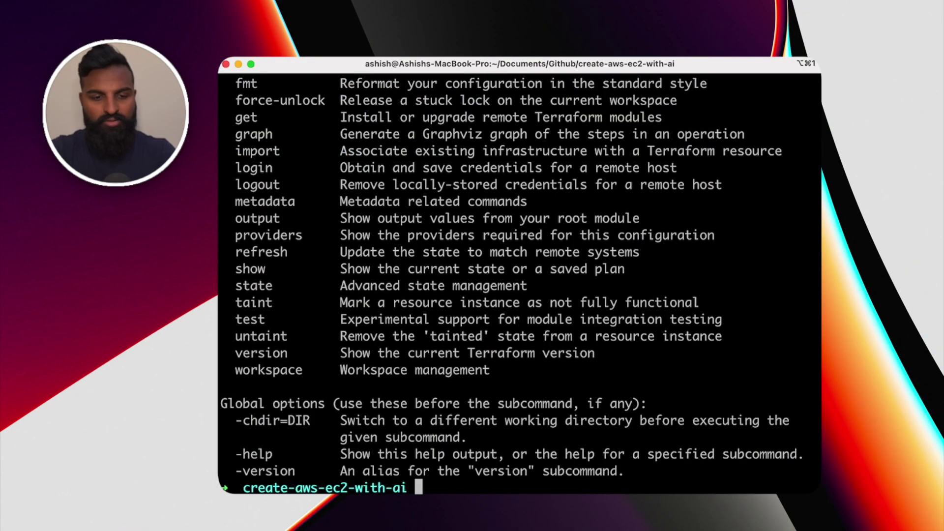
Run terraform init, then rename chatgpt.tf to chatgpt.txt
{"action": "scroll", "coordinate": [424, 265], "scroll_direction": "up", "scroll_amount": 4}
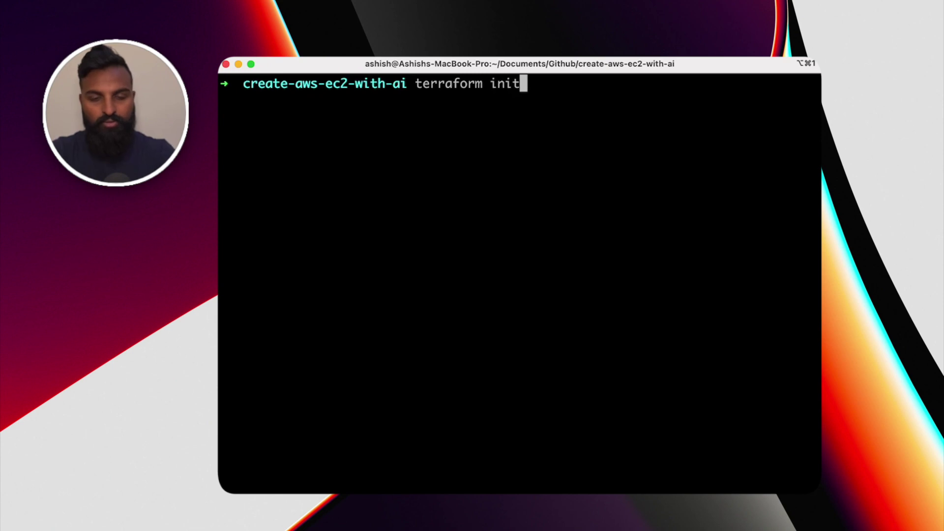
{"action": "key", "text": "Return"}
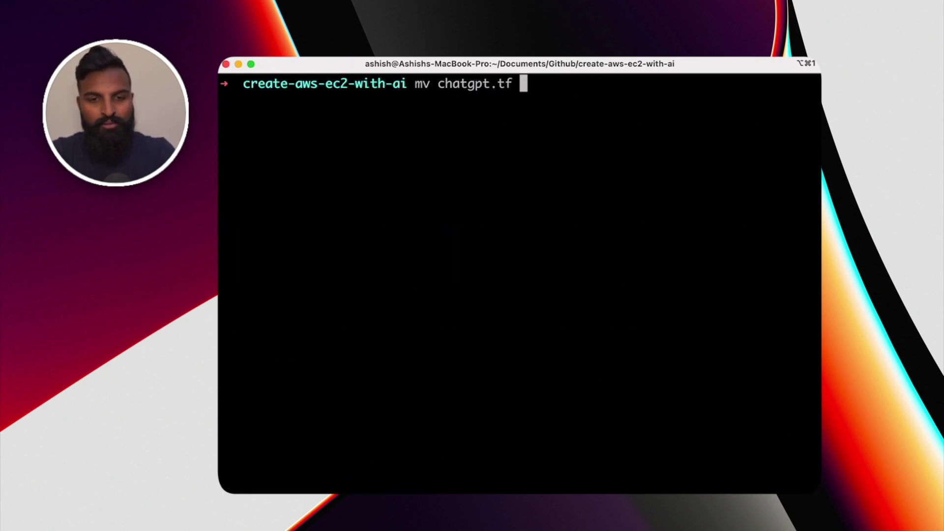
{"action": "type", "text": "ch"}
{"action": "key", "text": "Tab"}
{"action": "key", "text": "BackSpace"}
{"action": "type", "text": "xt"}
{"action": "key", "text": "Return"}
Rerun terraform init with only bart.tf, then run terraform plan, which fails on missing AWS credentials
{"action": "key", "text": "Up"}
{"action": "key", "text": "Up"}
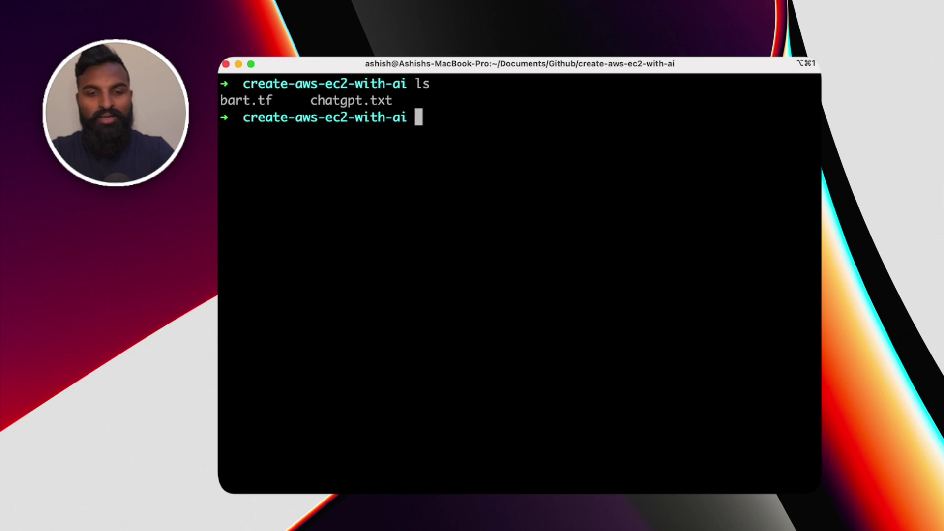
{"action": "key", "text": "Up"}
{"action": "key", "text": "Up"}
{"action": "key", "text": "Up"}
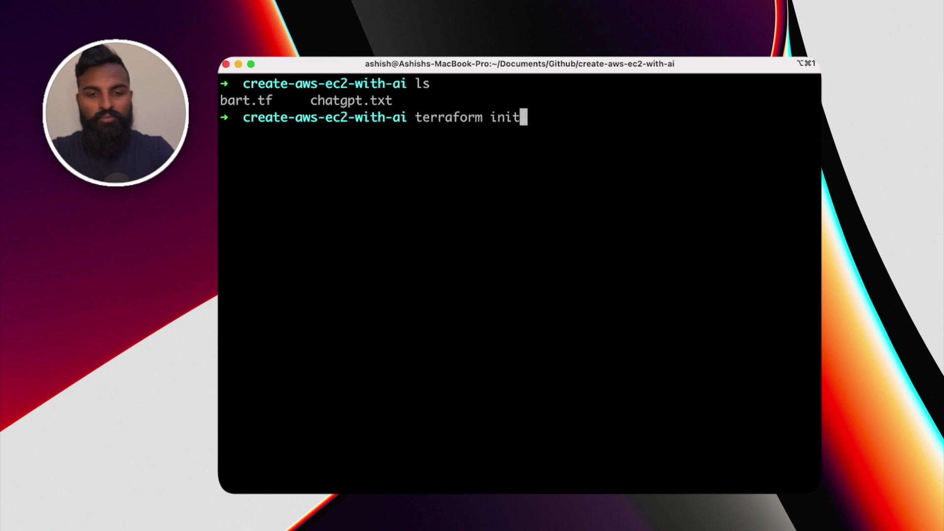
{"action": "key", "text": "Return"}
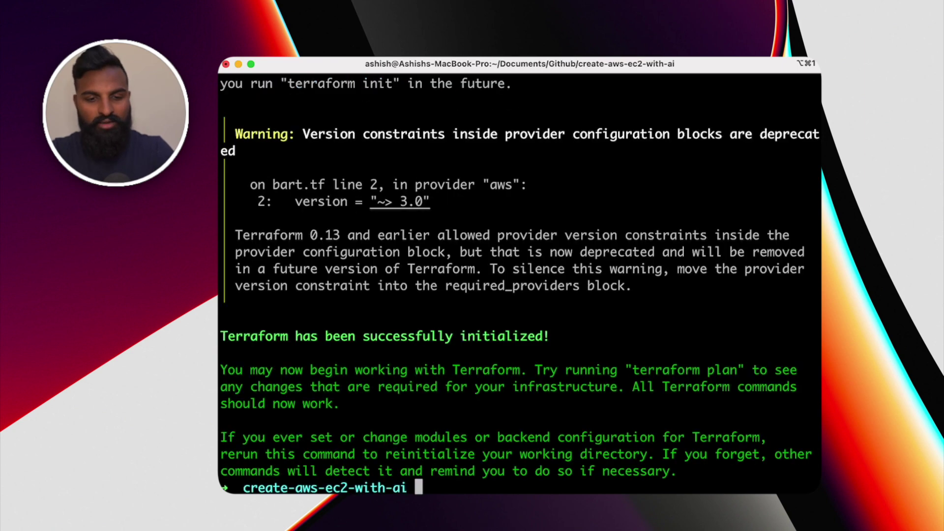
{"action": "triple_click", "coordinate": [412, 338]}
{"action": "left_click", "coordinate": [411, 339]}
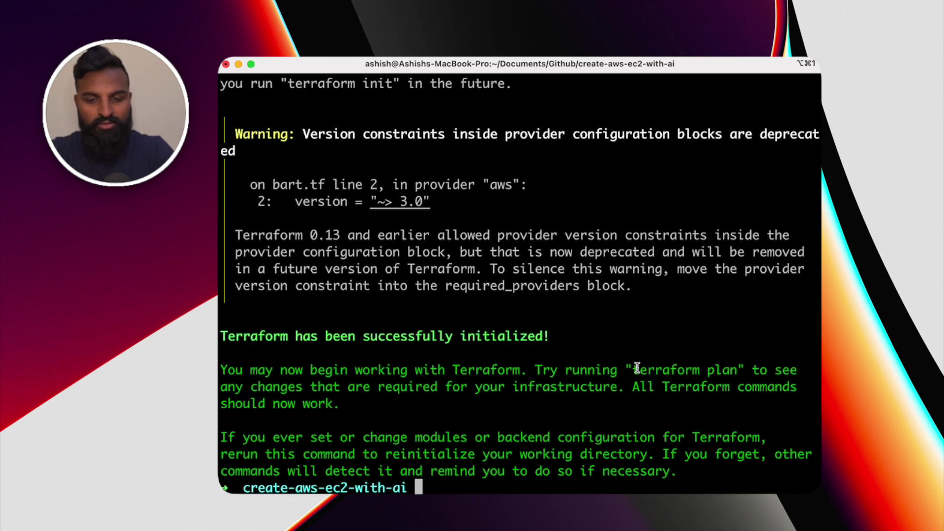
{"action": "left_click_drag", "start_coordinate": [635, 369], "coordinate": [736, 370]}
{"action": "key", "text": "super+v"}
{"action": "key", "text": "Return"}
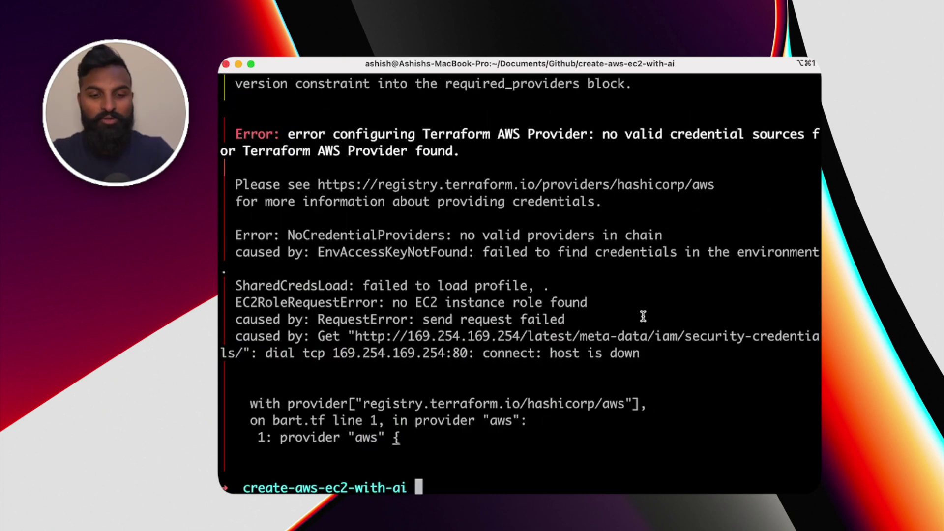
{"action": "scroll", "coordinate": [524, 203], "scroll_direction": "up", "scroll_amount": 3}
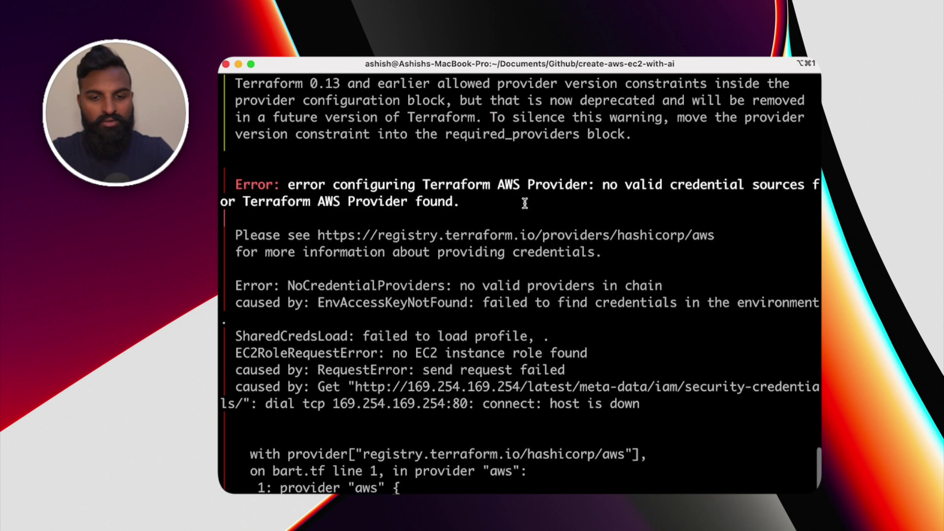
{"action": "scroll", "coordinate": [508, 198], "scroll_direction": "up", "scroll_amount": 5}
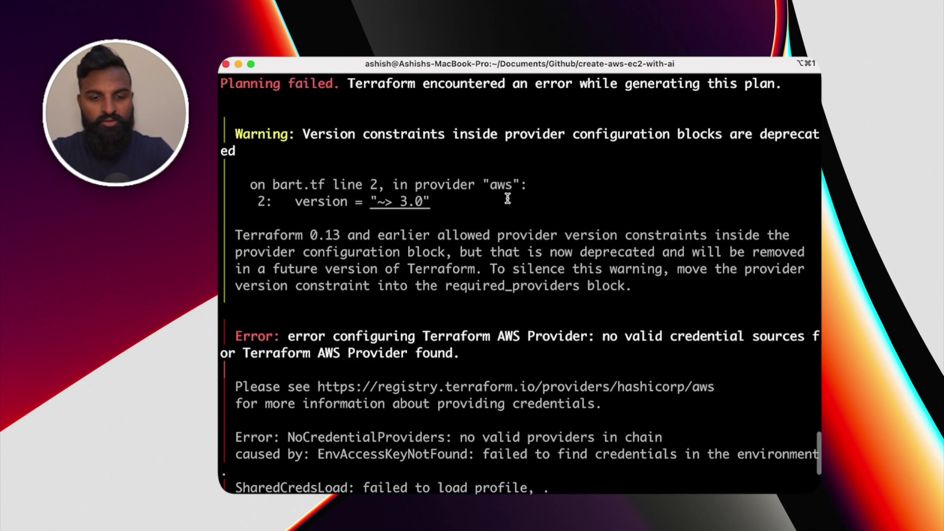
{"action": "scroll", "coordinate": [512, 173], "scroll_direction": "down", "scroll_amount": 10}
Ask Bard and ChatGPT 'can I run terraform plan with multiple aws profiles?' and read both replies
{"action": "key", "text": "Up"}
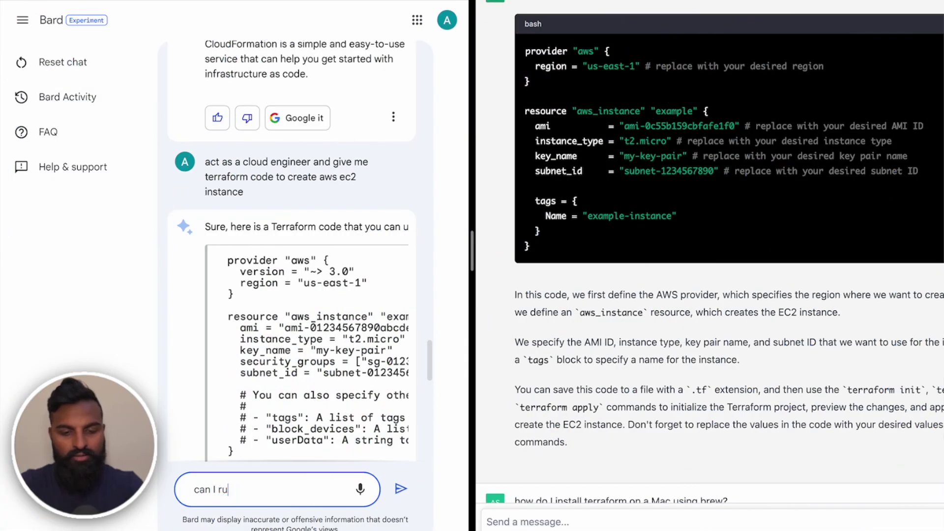
{"action": "type", "text": "form plan"}
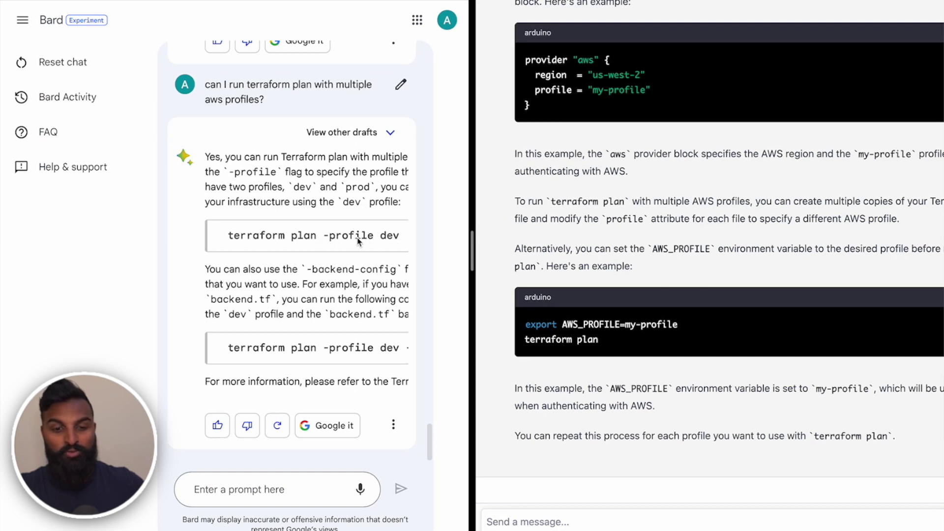
{"action": "scroll", "coordinate": [618, 378], "scroll_direction": "up", "scroll_amount": 3}
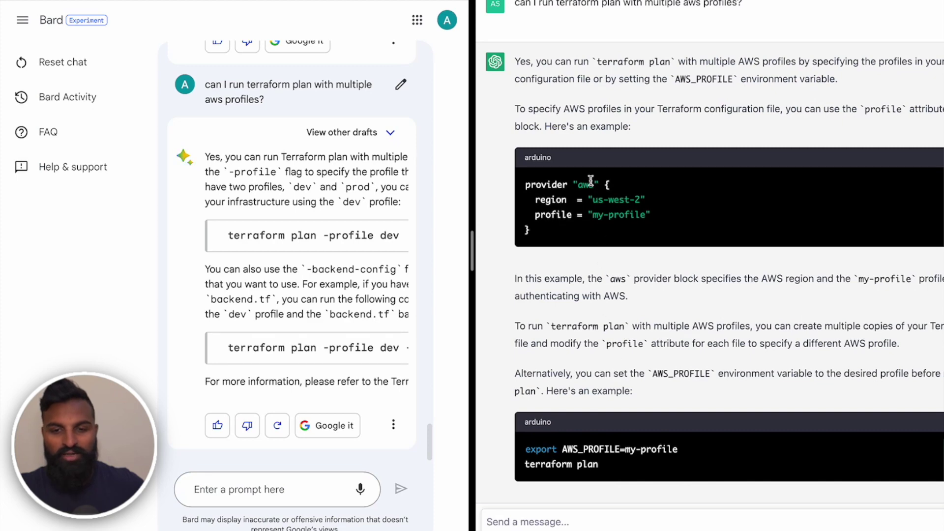
{"action": "scroll", "coordinate": [595, 206], "scroll_direction": "down", "scroll_amount": 3}
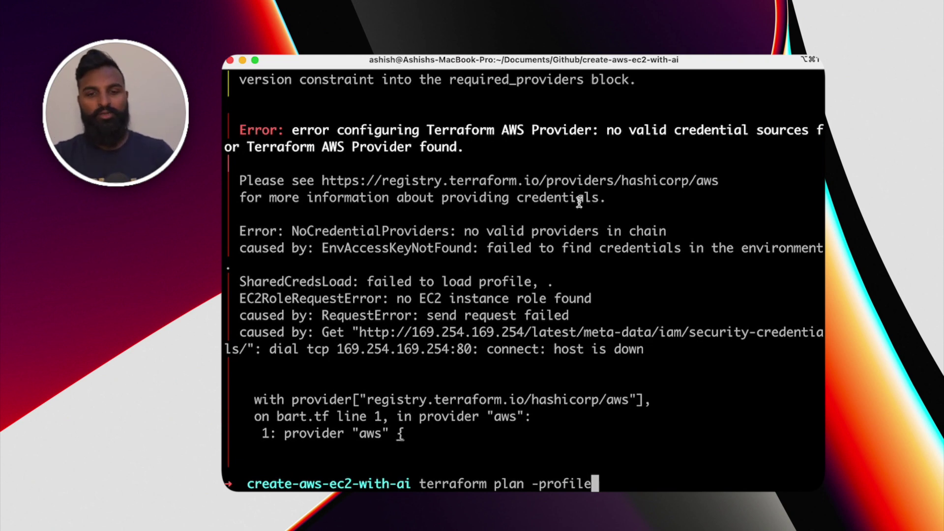
Try 'terraform plan -profile storm', then clear the terminal and paste ChatGPT's 'export AWS_PROFILE=' at the prompt
{"action": "type", "text": "storm"}
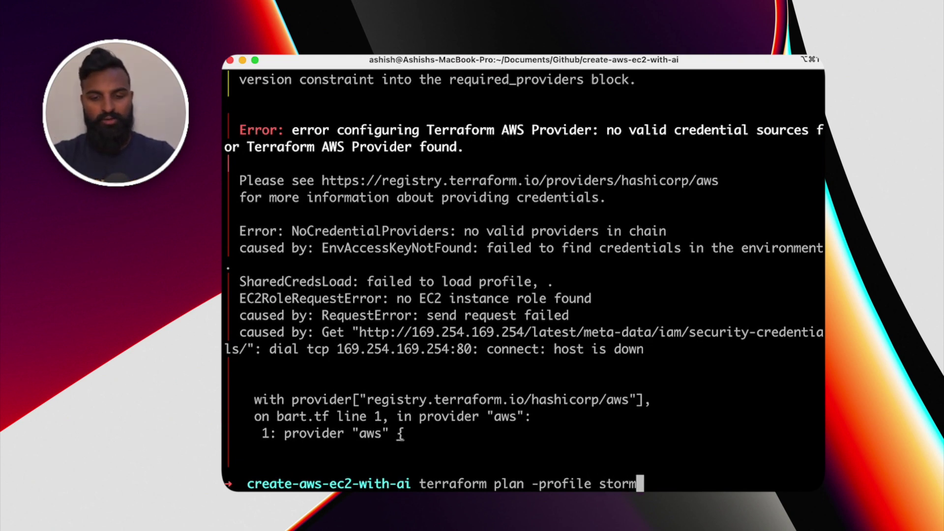
{"action": "key", "text": "Return"}
{"action": "key", "text": "super+l"}
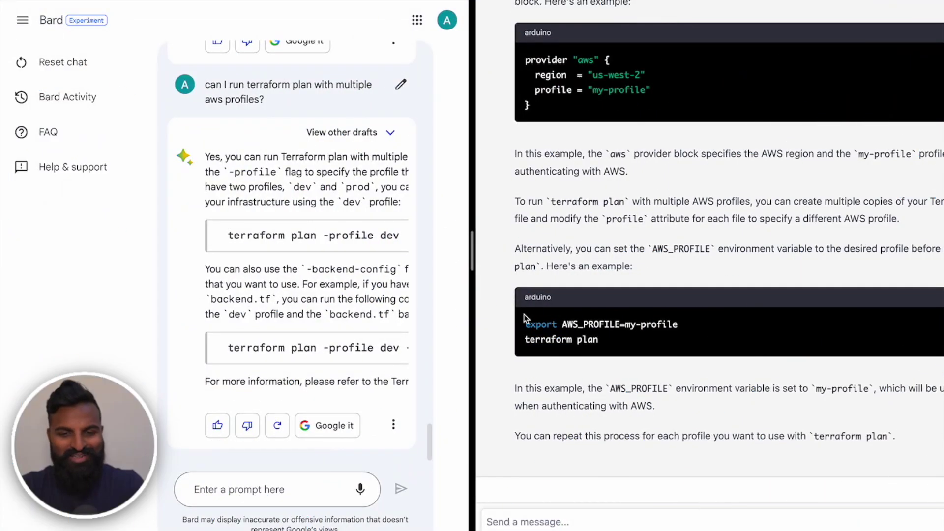
{"action": "left_click_drag", "start_coordinate": [525, 324], "coordinate": [627, 326]}
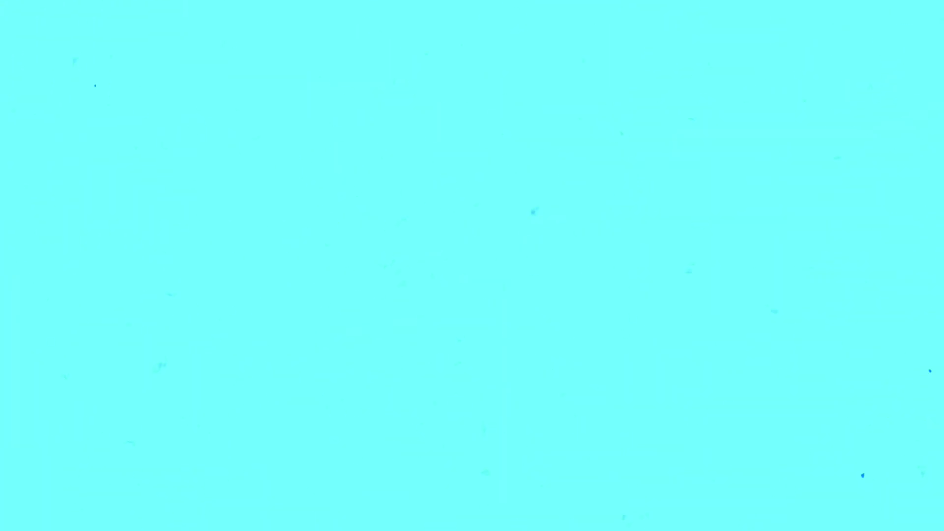
{"action": "type", "text": "export AWS_PROFILE="}
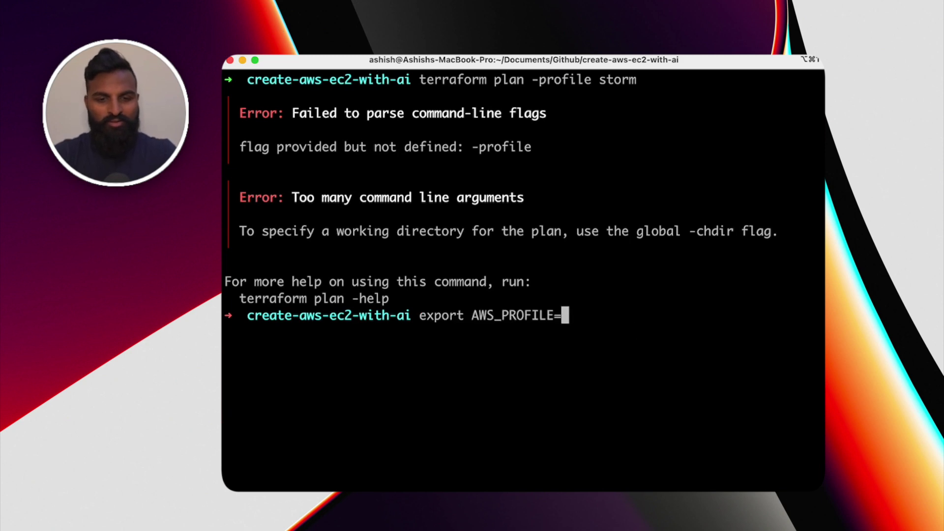
Export AWS_PROFILE=storm, run terraform plan, then terraform apply with yes; it fails on InvalidAMIID.NotFound
{"action": "type", "text": "storm"}
{"action": "key", "text": "Return"}
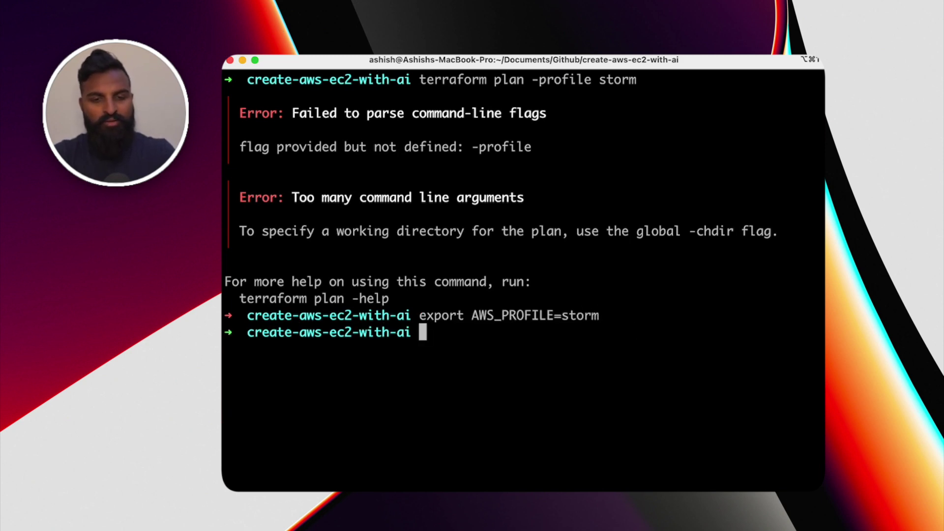
{"action": "key", "text": "Up"}
{"action": "key", "text": "Up"}
{"action": "key", "text": "BackSpace"}
{"action": "key", "text": "BackSpace"}
{"action": "key", "text": "BackSpace"}
{"action": "key", "text": "BackSpace"}
{"action": "key", "text": "BackSpace"}
{"action": "key", "text": "BackSpace"}
{"action": "key", "text": "BackSpace"}
{"action": "key", "text": "BackSpace"}
{"action": "key", "text": "BackSpace"}
{"action": "key", "text": "BackSpace"}
{"action": "key", "text": "BackSpace"}
{"action": "key", "text": "BackSpace"}
{"action": "key", "text": "BackSpace"}
{"action": "key", "text": "BackSpace"}
{"action": "key", "text": "BackSpace"}
{"action": "key", "text": "Return"}
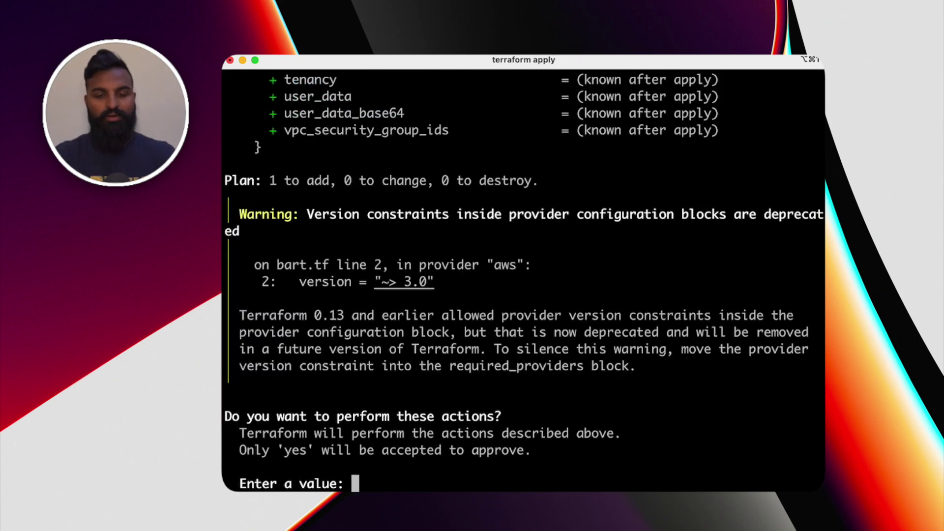
{"action": "type", "text": "yes"}
{"action": "key", "text": "Return"}
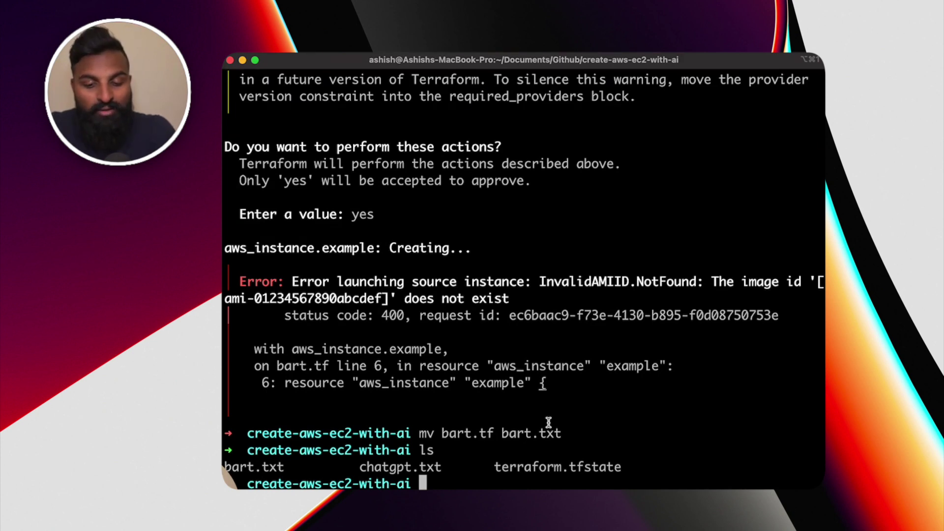
List the folder and rename chatgpt.txt back to chatgpt.tf
{"action": "type", "text": "ls"}
{"action": "key", "text": "Return"}
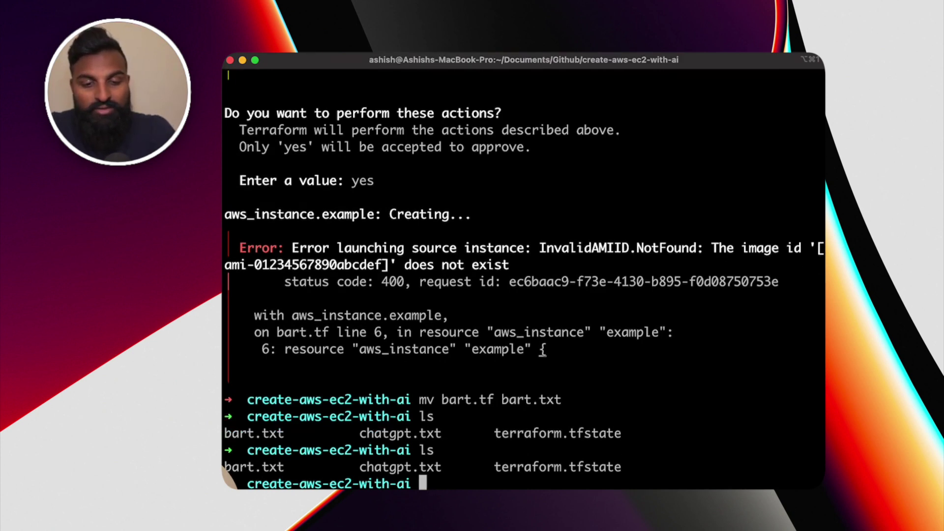
{"action": "type", "text": "mv chatgpt.txt "}
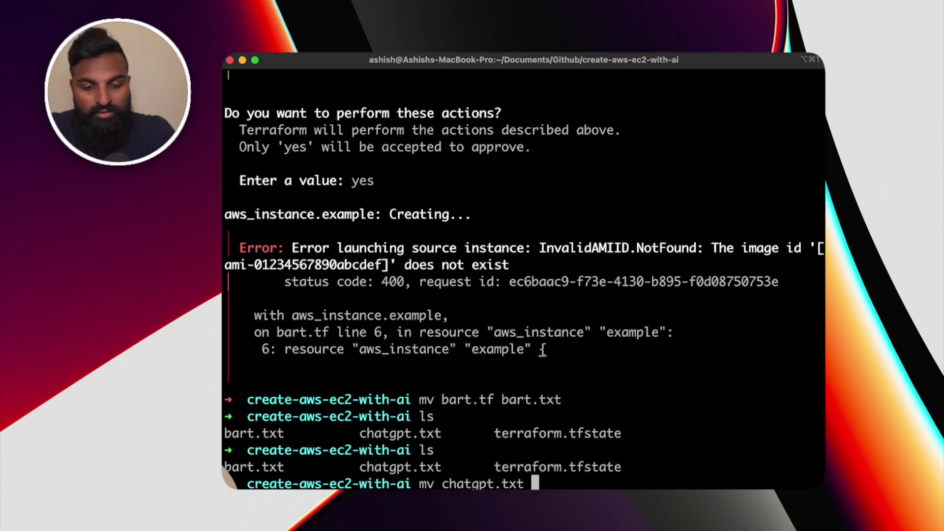
{"action": "type", "text": "ch"}
{"action": "key", "text": "Tab"}
{"action": "key", "text": "BackSpace"}
{"action": "key", "text": "BackSpace"}
{"action": "key", "text": "BackSpace"}
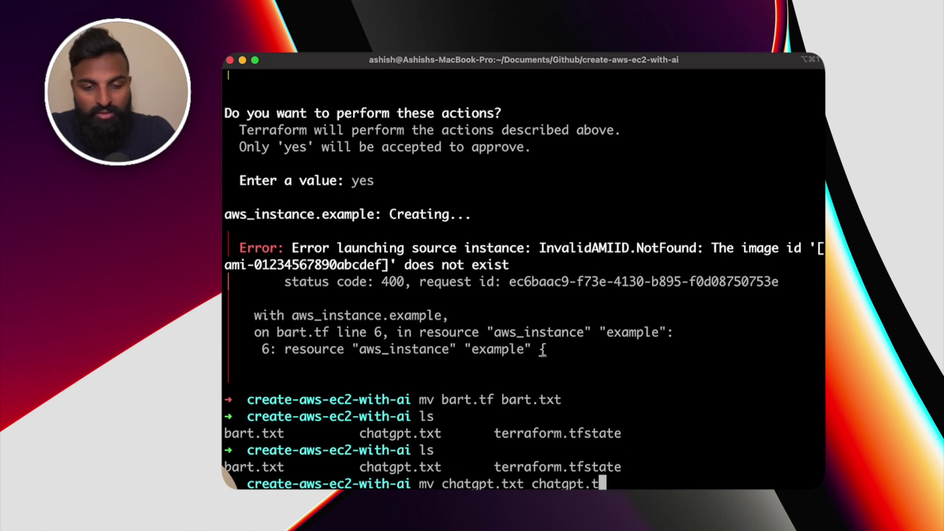
{"action": "type", "text": "tf"}
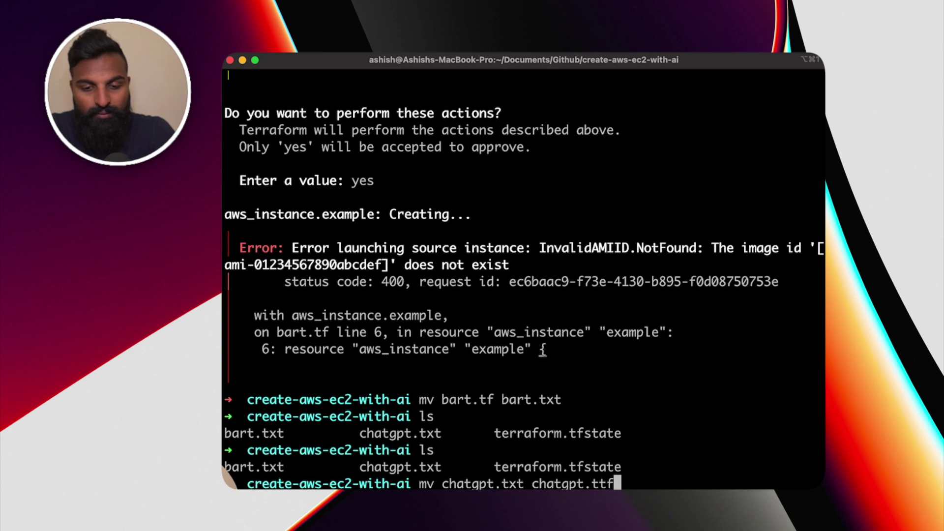
{"action": "key", "text": "BackSpace"}
{"action": "key", "text": "BackSpace"}
{"action": "type", "text": "f"}
{"action": "key", "text": "Return"}
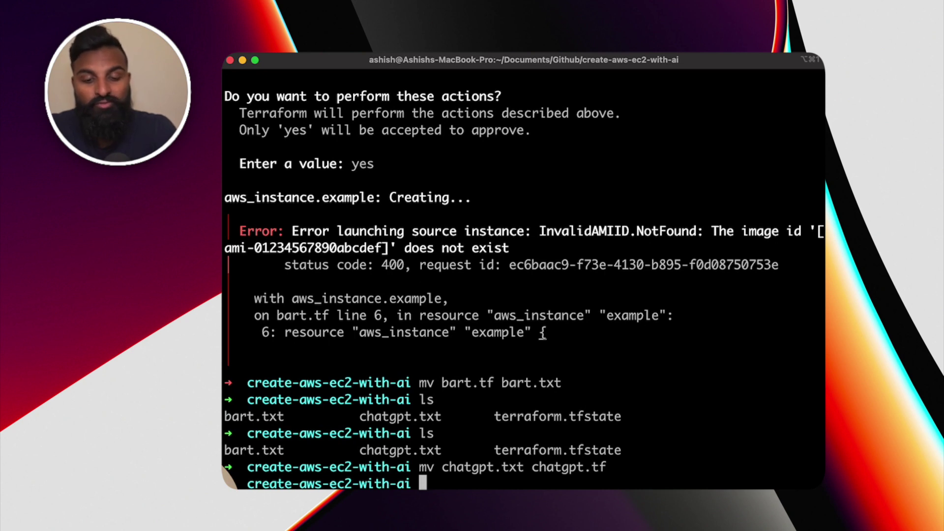
Delete terraform.tfstate and list the remaining files
{"action": "type", "text": "rm ter"}
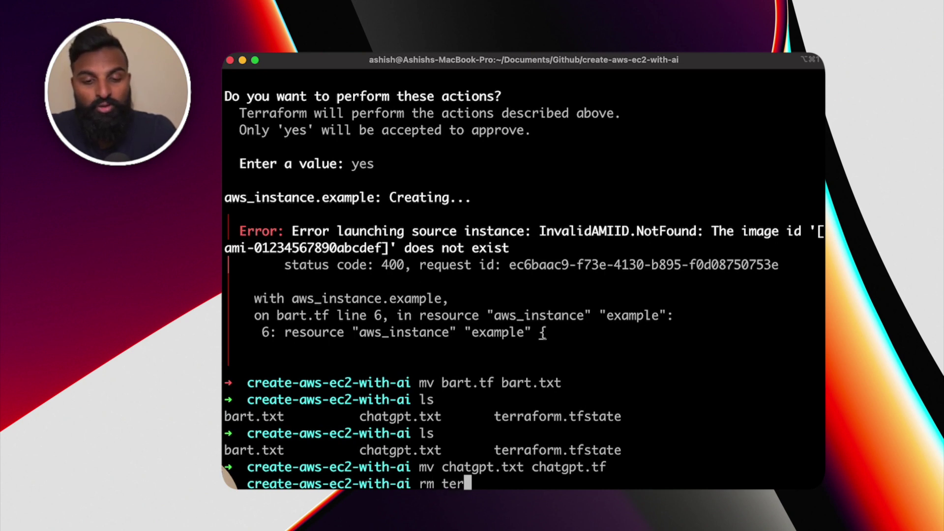
{"action": "key", "text": "Tab"}
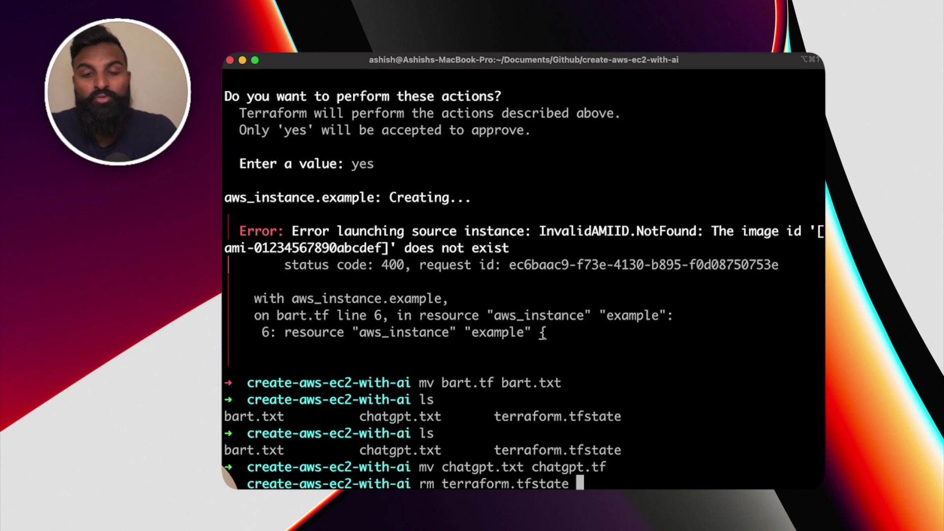
{"action": "key", "text": "Return"}
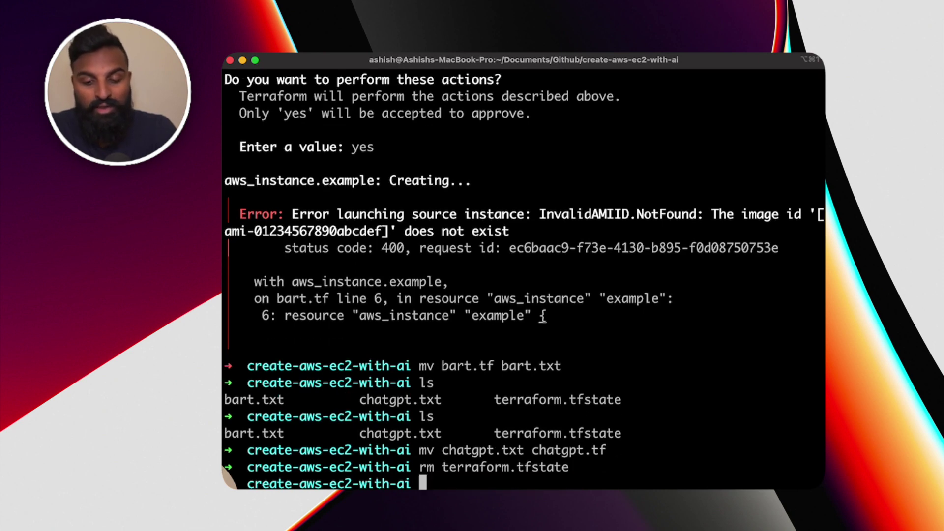
{"action": "type", "text": "ls"}
{"action": "key", "text": "Return"}
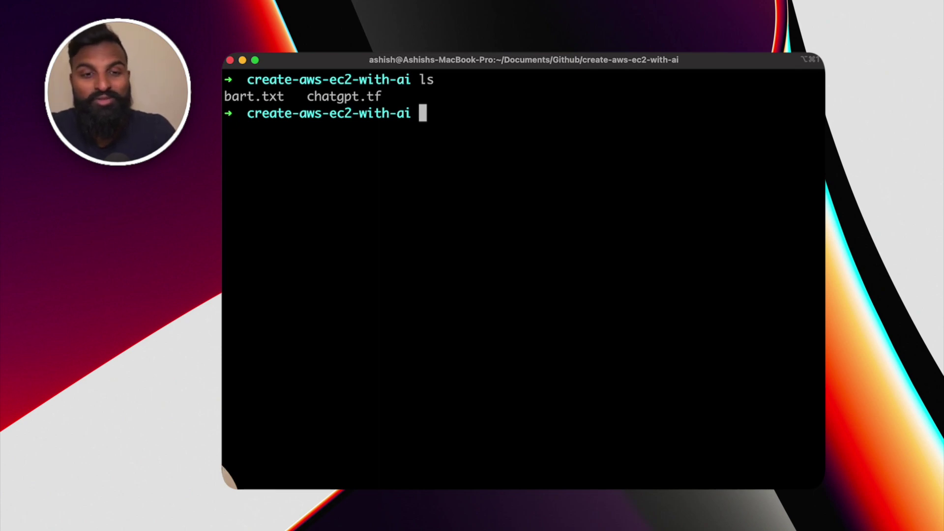
Run terraform init and terraform plan for chatgpt.tf
{"action": "type", "text": "terraform"}
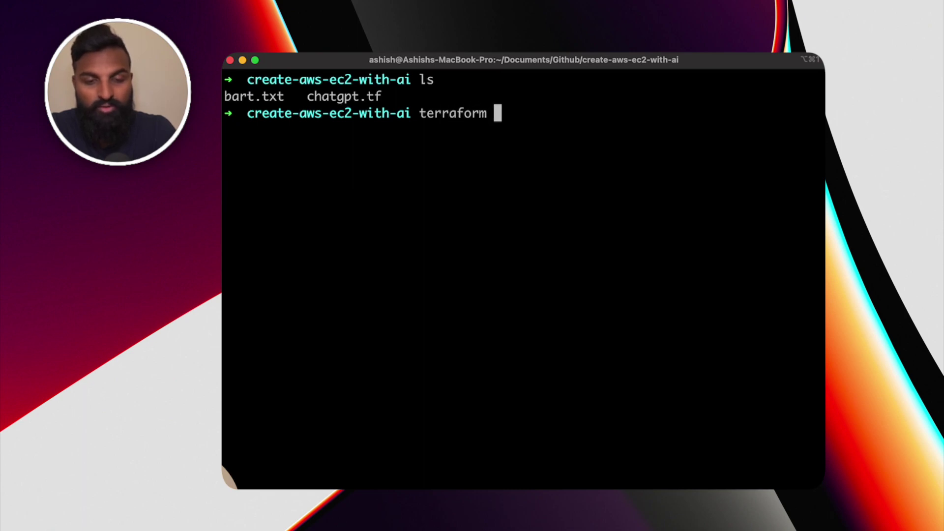
{"action": "type", "text": "init"}
{"action": "key", "text": "Return"}
{"action": "key", "text": "Up"}
{"action": "key", "text": "Up"}
{"action": "key", "text": "Up"}
{"action": "key", "text": "Up"}
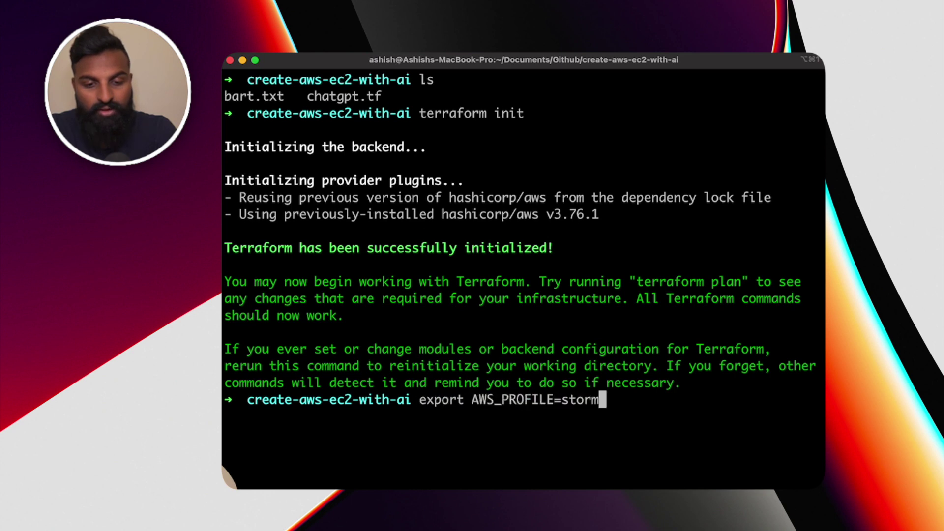
{"action": "key", "text": "Up"}
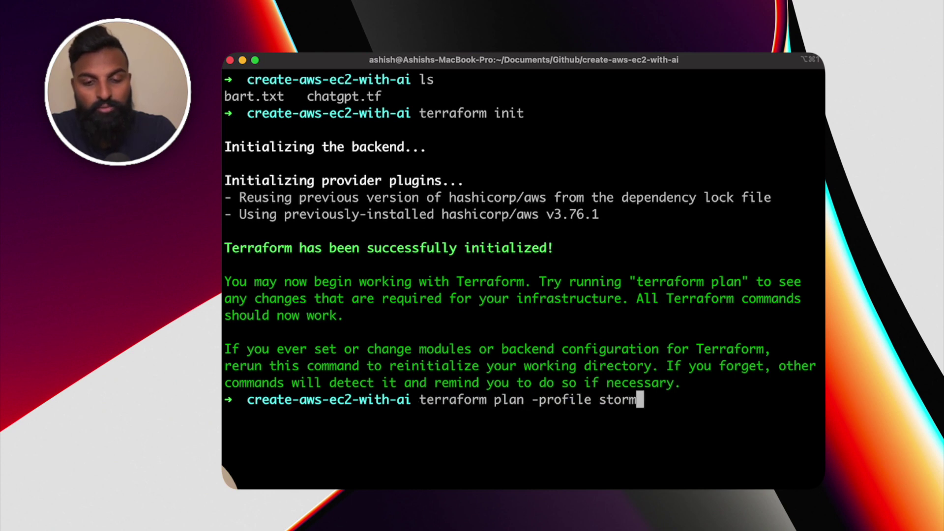
{"action": "key", "text": "BackSpace"}
{"action": "key", "text": "BackSpace"}
{"action": "key", "text": "BackSpace"}
{"action": "key", "text": "BackSpace"}
{"action": "key", "text": "BackSpace"}
{"action": "key", "text": "BackSpace"}
{"action": "key", "text": "BackSpace"}
{"action": "key", "text": "BackSpace"}
{"action": "key", "text": "BackSpace"}
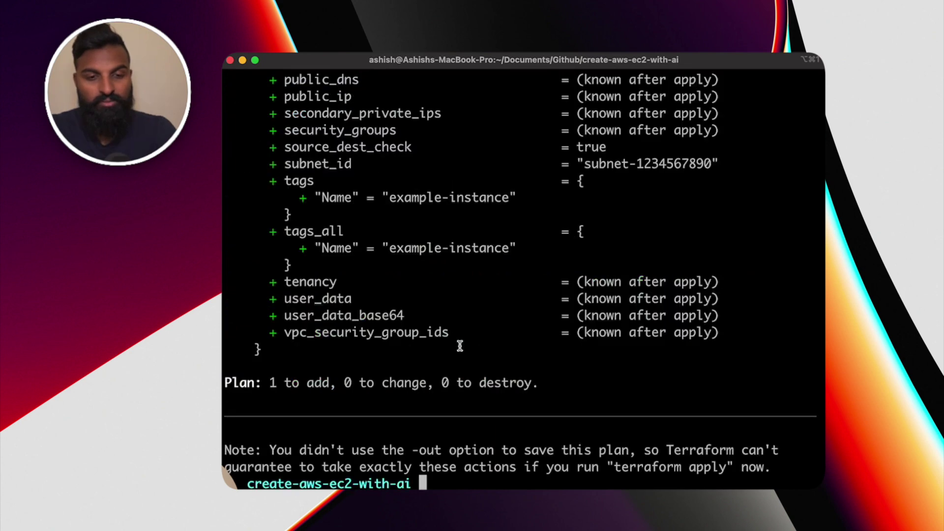
{"action": "scroll", "coordinate": [460, 346], "scroll_direction": "up", "scroll_amount": 12}
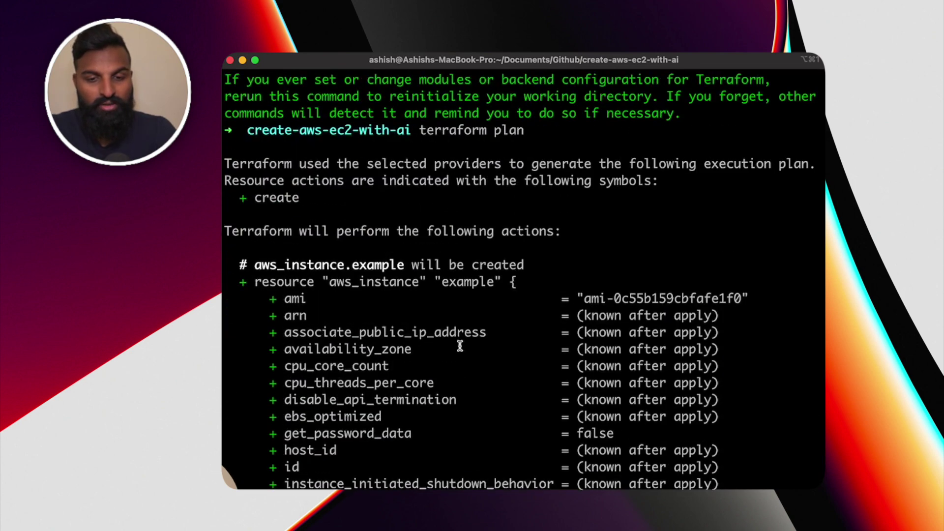
Run terraform apply and approve with yes; it fails on nonexistent AMI ami-0c55b159cbfafe1f0
{"action": "type", "text": "terraform apply"}
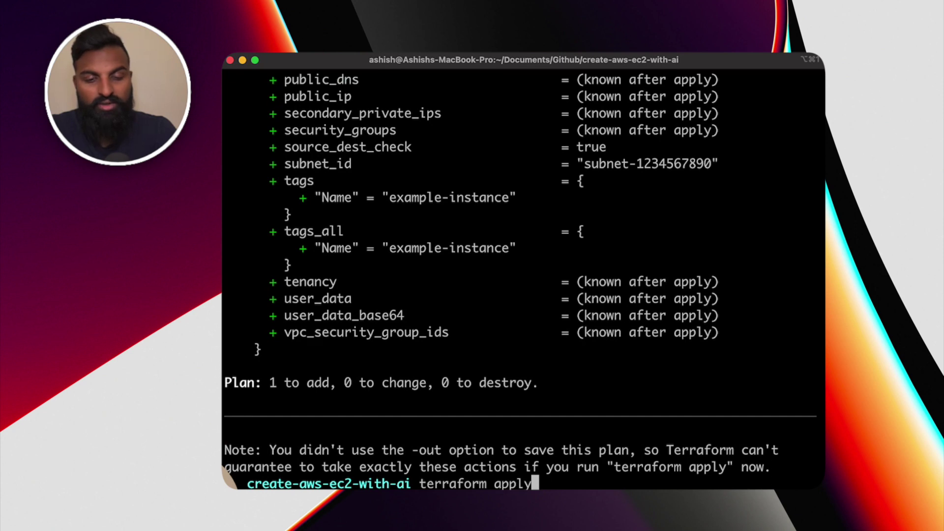
{"action": "key", "text": "ctrl+l"}
{"action": "key", "text": "Return"}
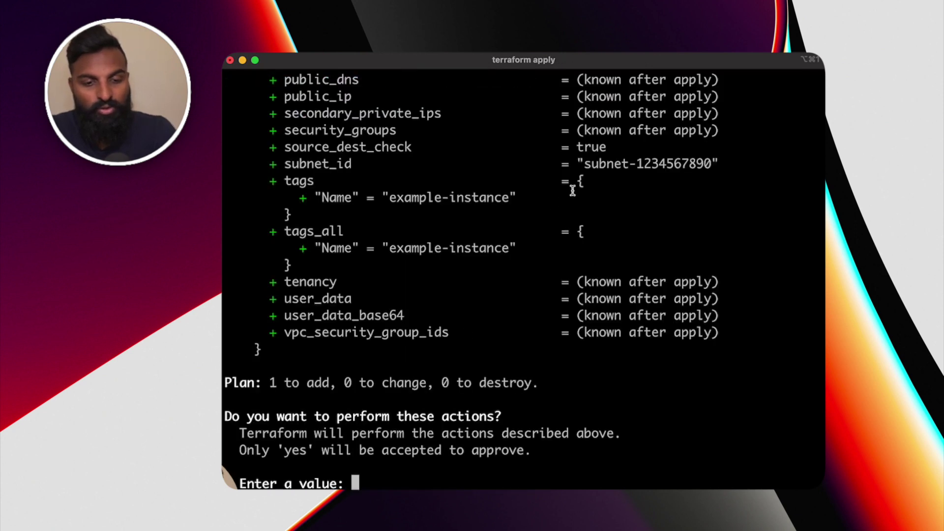
{"action": "type", "text": "yes"}
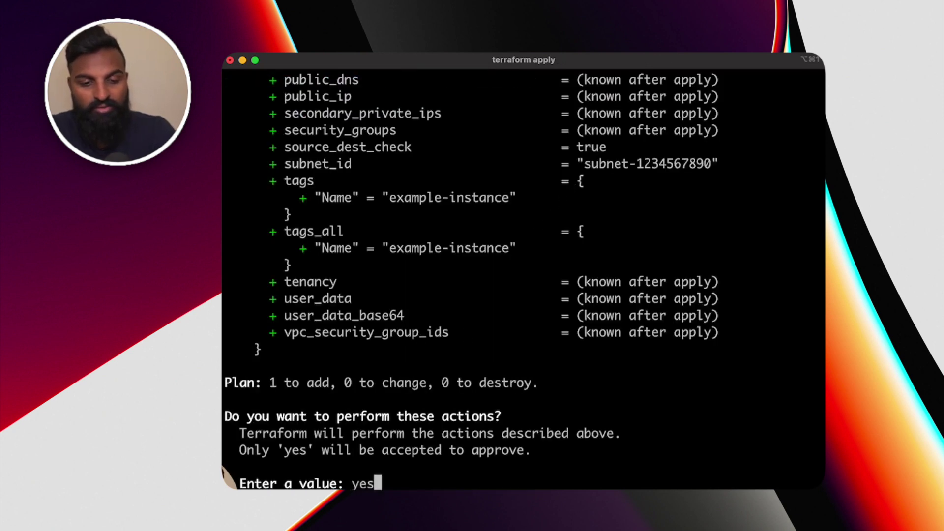
{"action": "key", "text": "Return"}
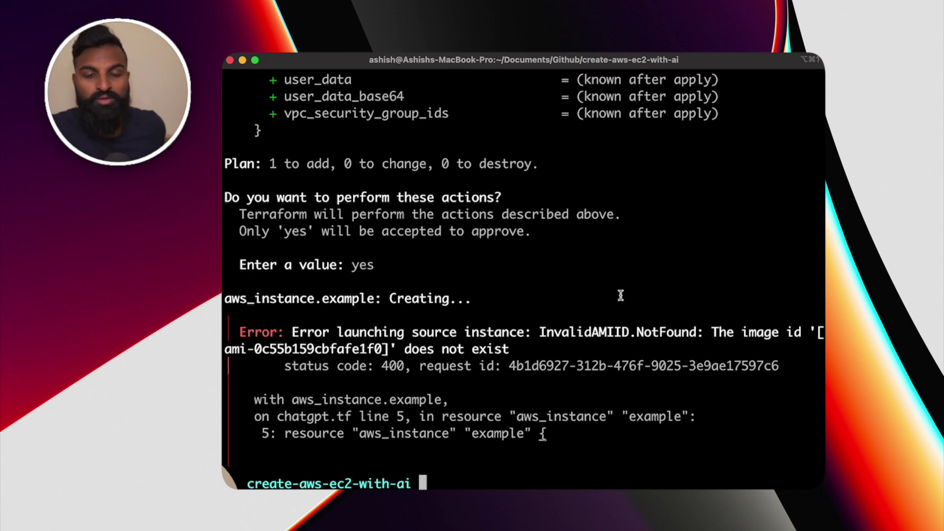